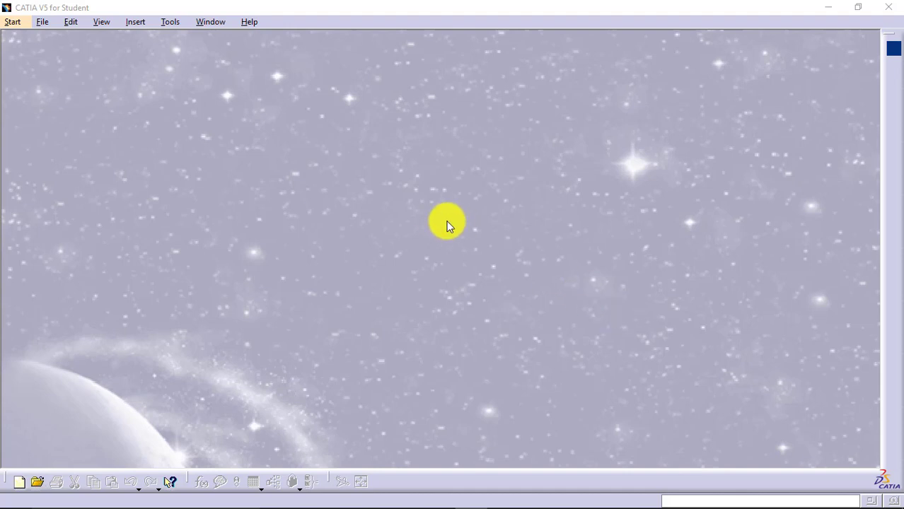
- Start a new Part Design part and keep the default name Part1
click(13, 22)
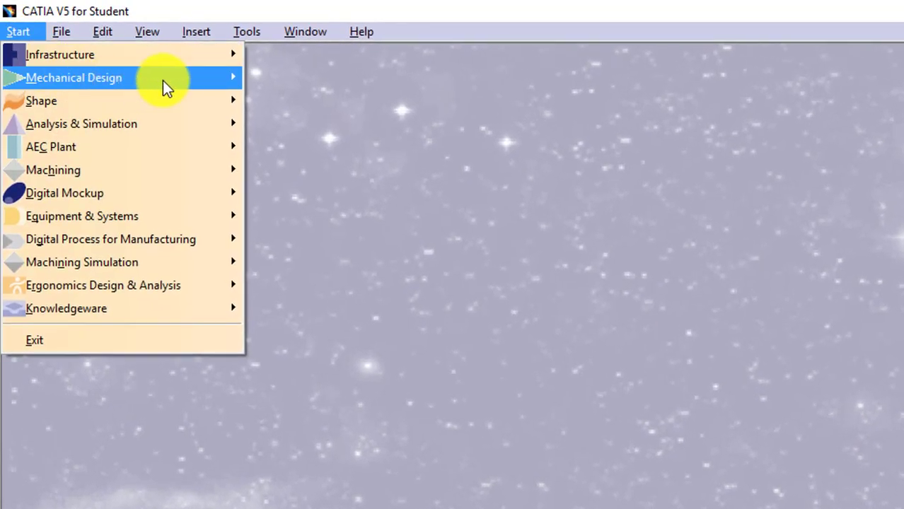
mouse_move(112, 58)
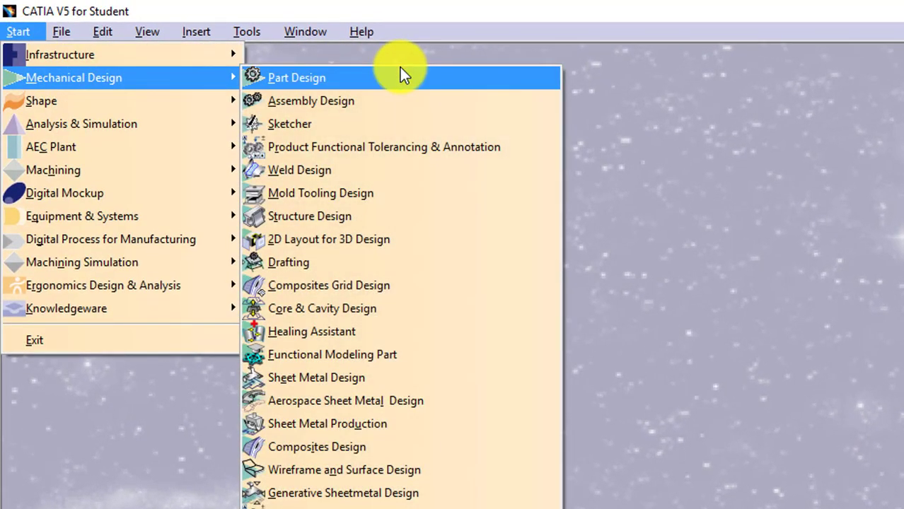
click(436, 82)
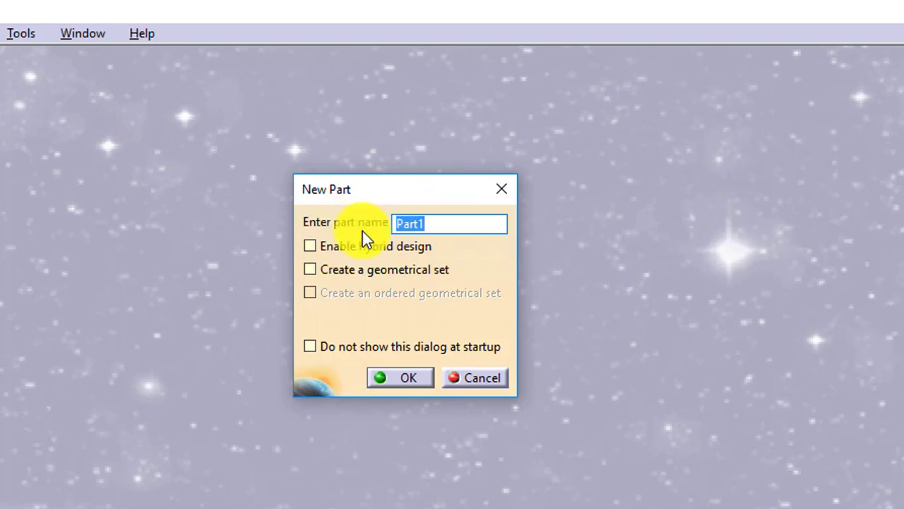
click(432, 224)
double_click(486, 226)
click(481, 231)
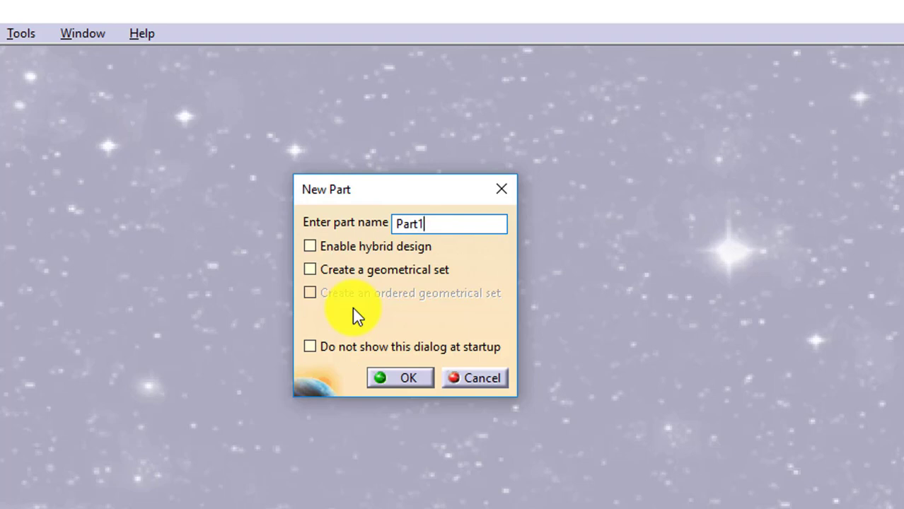
- Accept the new Part1 settings and re-dock the View and Tools toolbars in the bottom row
click(407, 379)
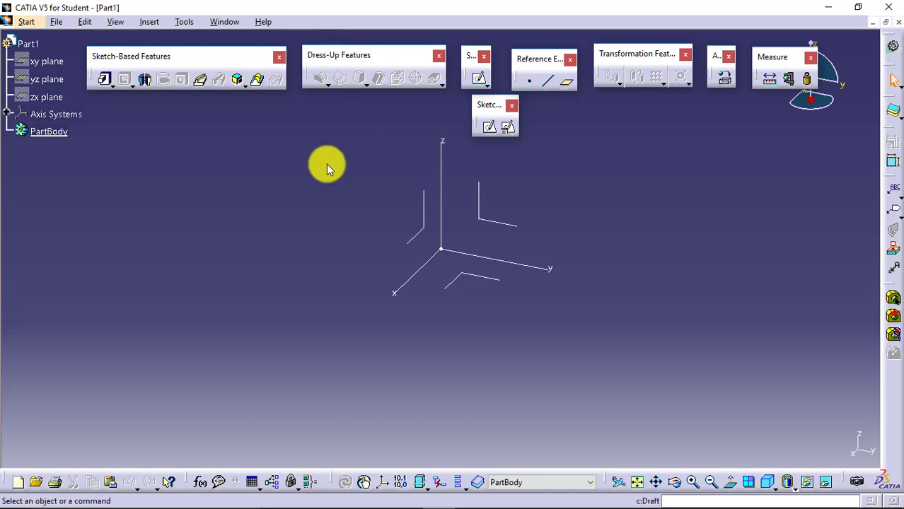
click(489, 125)
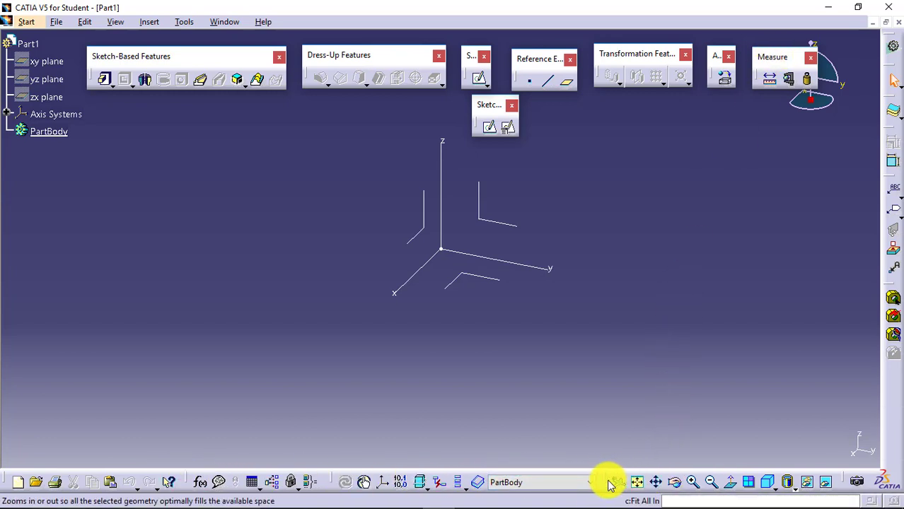
drag(605, 482, 440, 444)
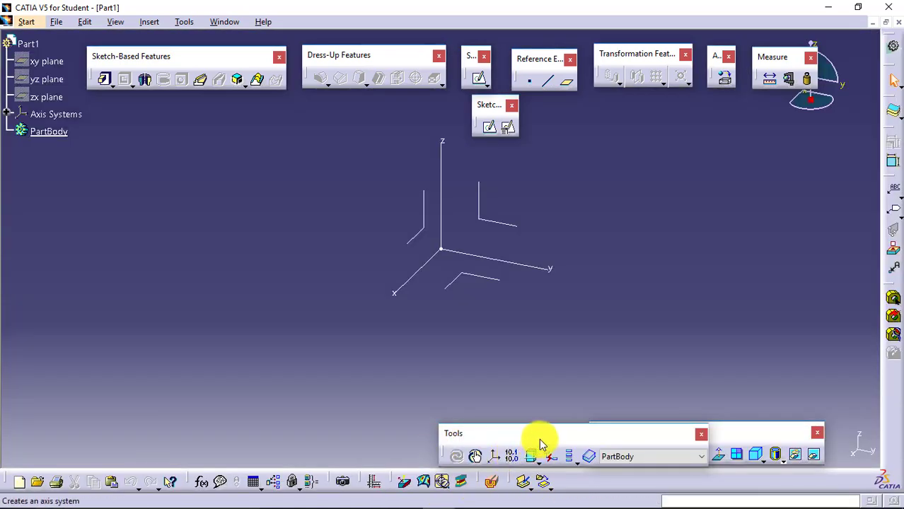
mouse_move(529, 442)
mouse_down()
mouse_move(473, 460)
mouse_move(497, 482)
mouse_up()
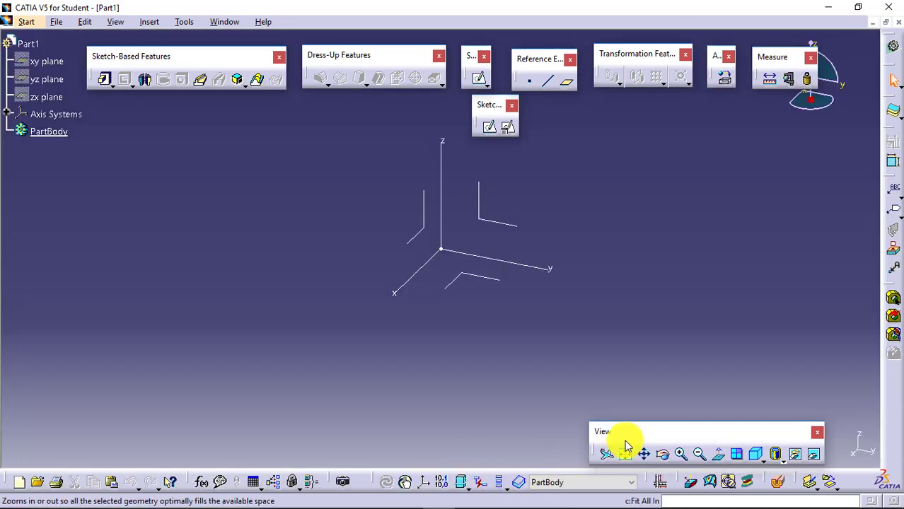
drag(628, 462, 628, 470)
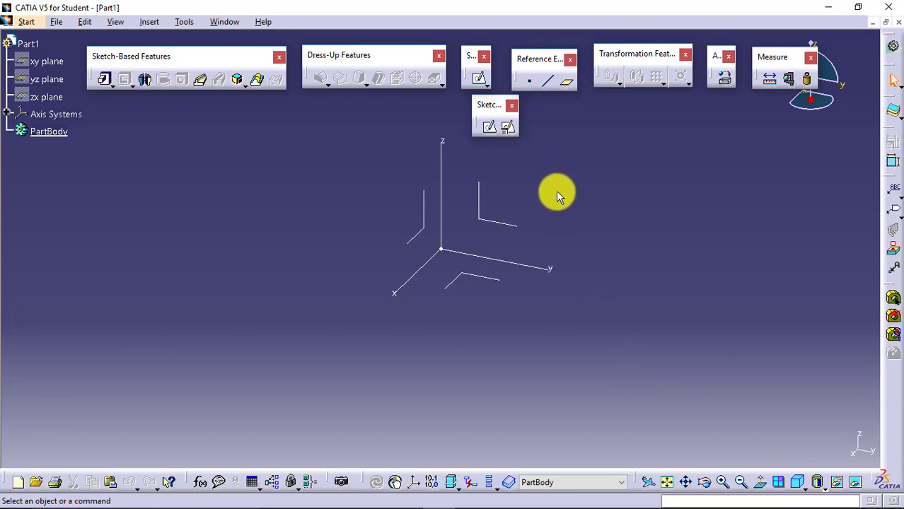
- Start a sketch on the yz plane and draw a rectangle centred on the origin
click(508, 130)
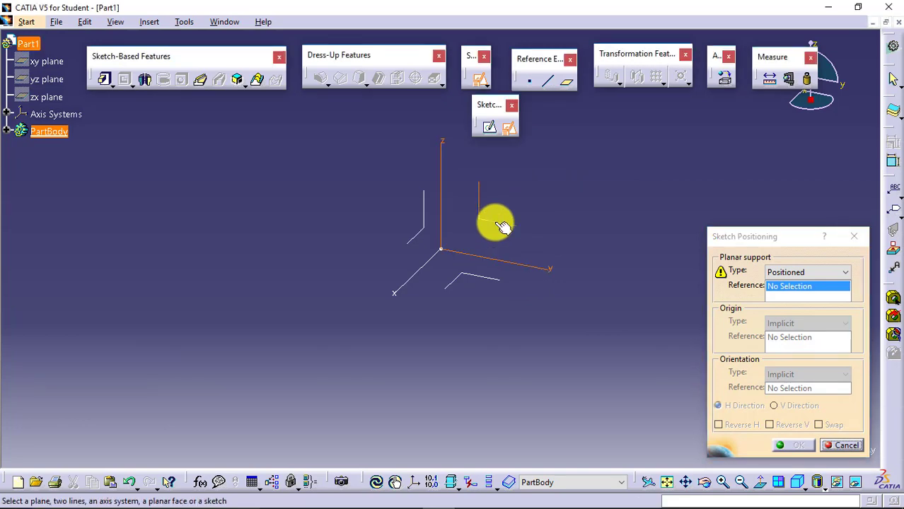
click(496, 225)
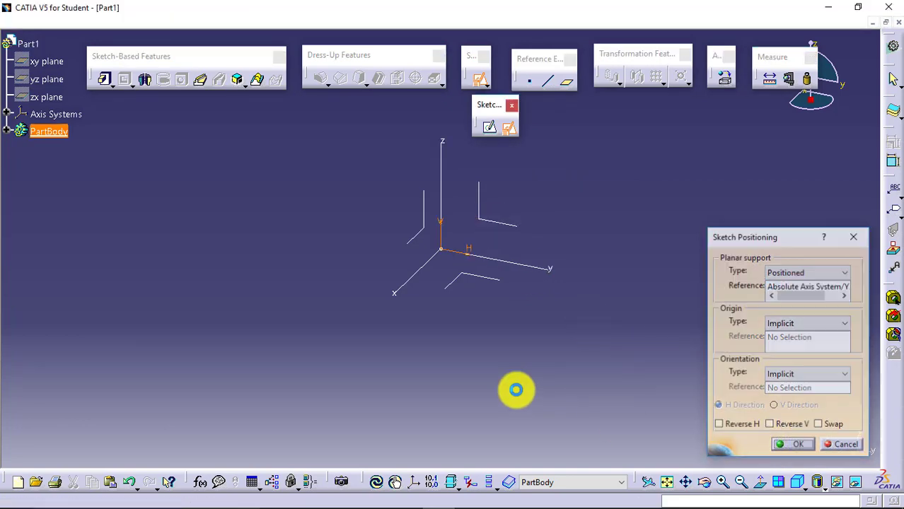
key(Return)
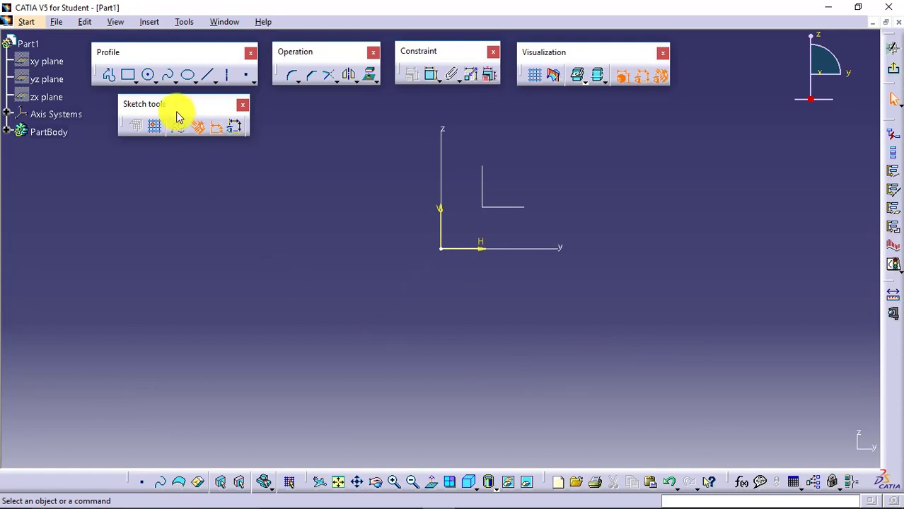
click(135, 81)
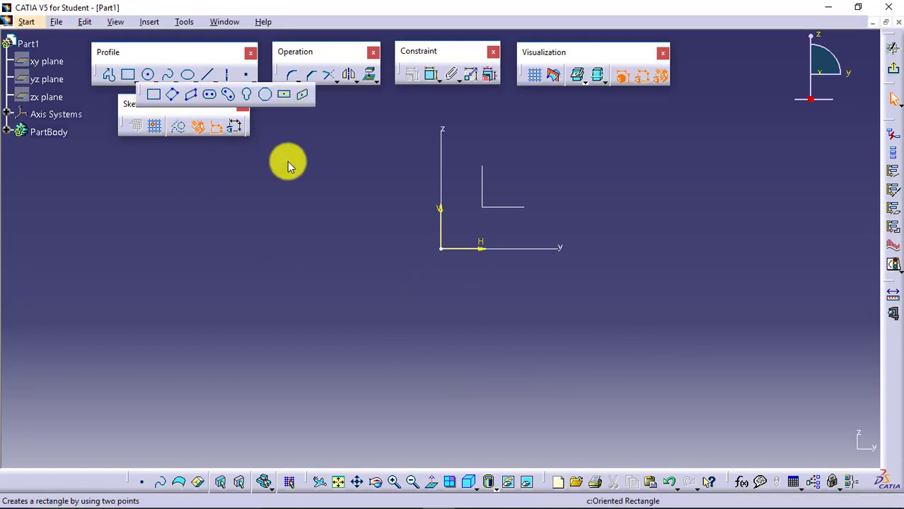
click(135, 80)
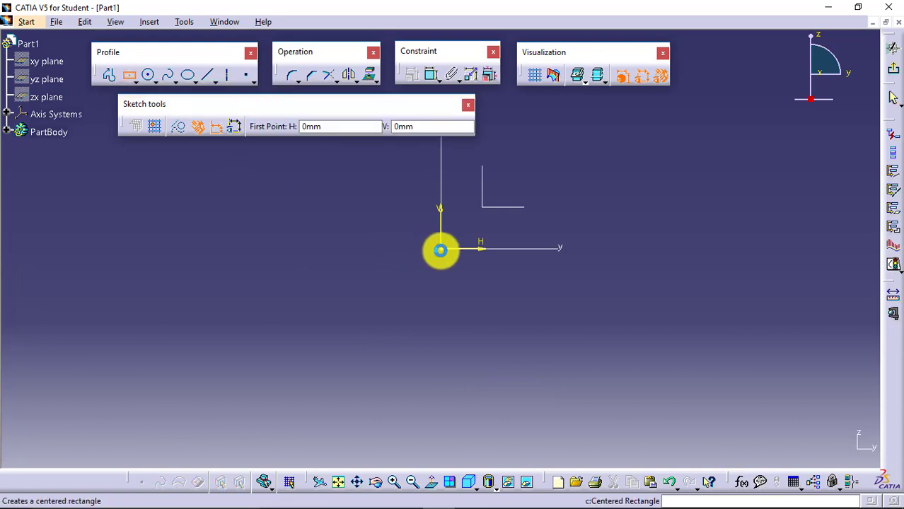
click(440, 248)
click(308, 313)
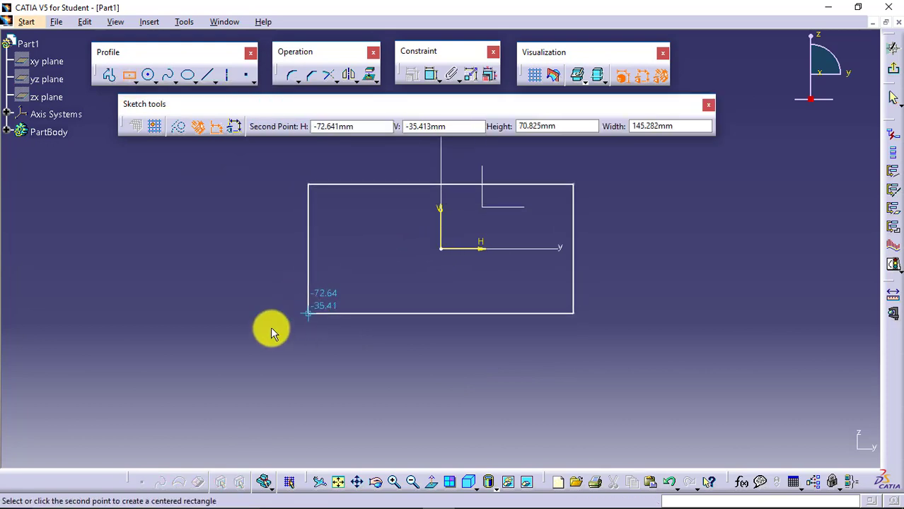
- Round the rectangle's top-left corner between its left and top edges
click(293, 75)
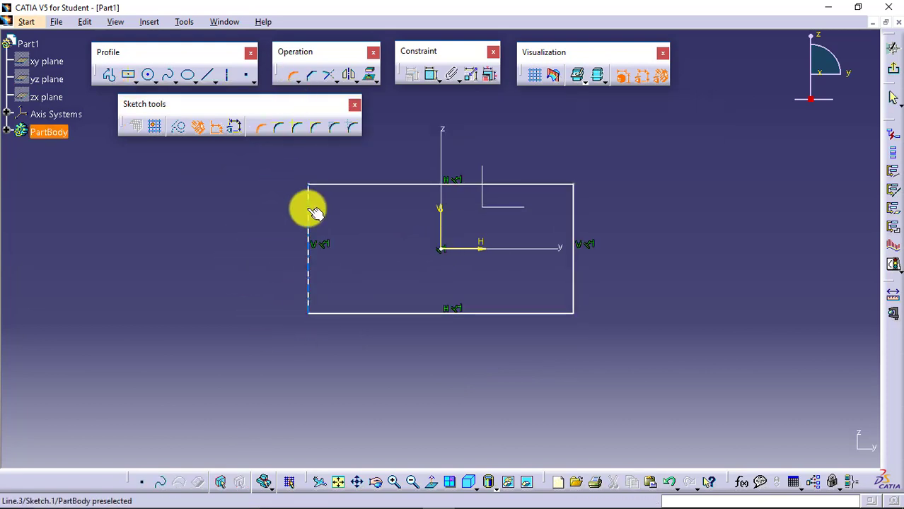
click(308, 207)
click(326, 185)
click(324, 201)
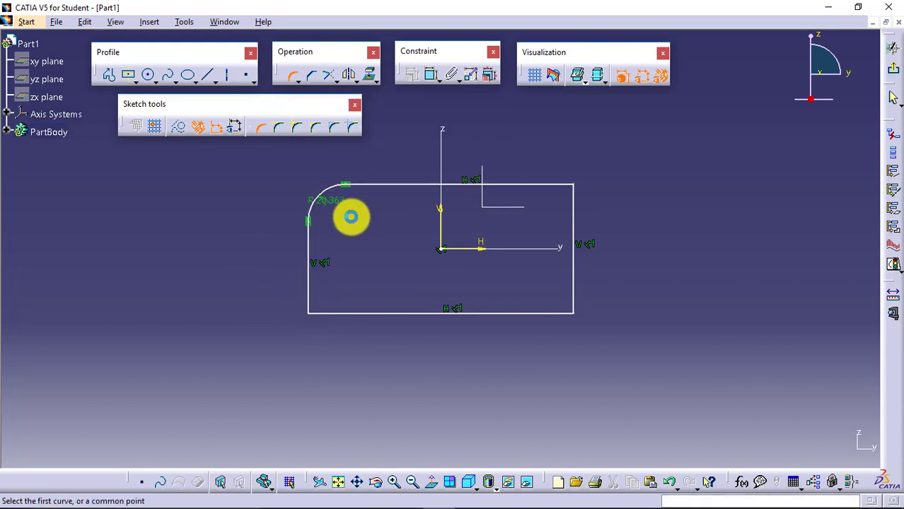
- Dimension the rectangle to 150 wide and 75 high
click(429, 79)
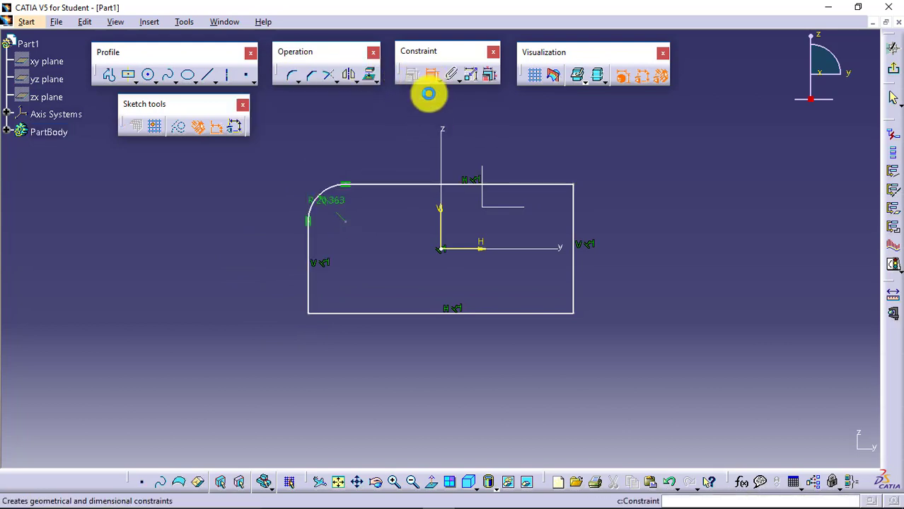
click(421, 316)
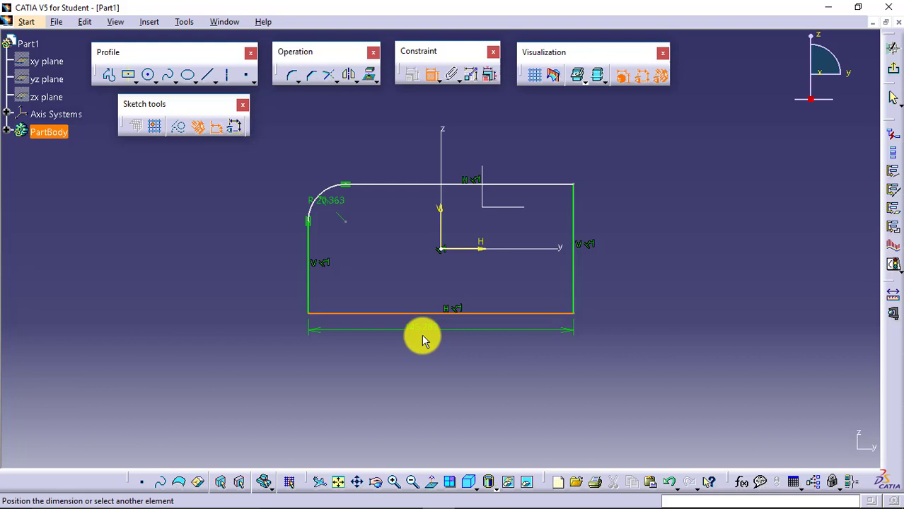
click(429, 335)
double_click(429, 332)
text(150)
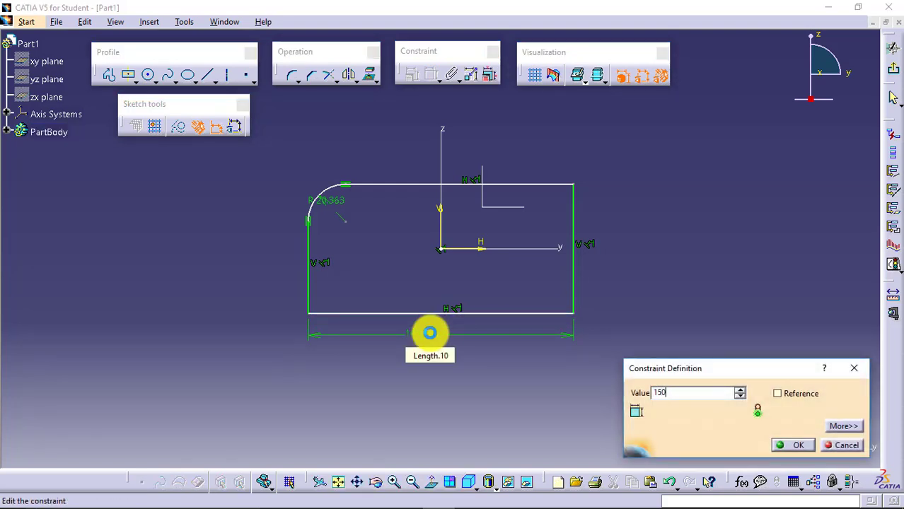
key(Return)
click(585, 262)
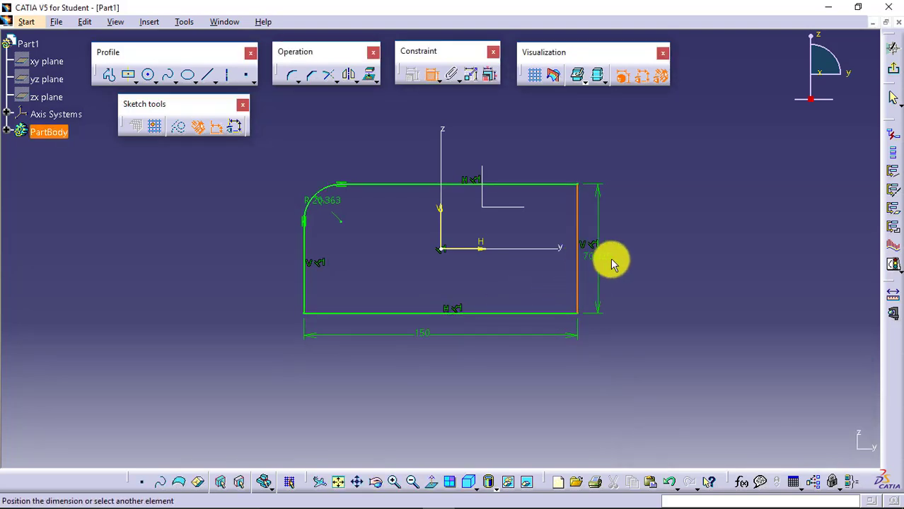
click(619, 258)
double_click(621, 257)
text(75mm)
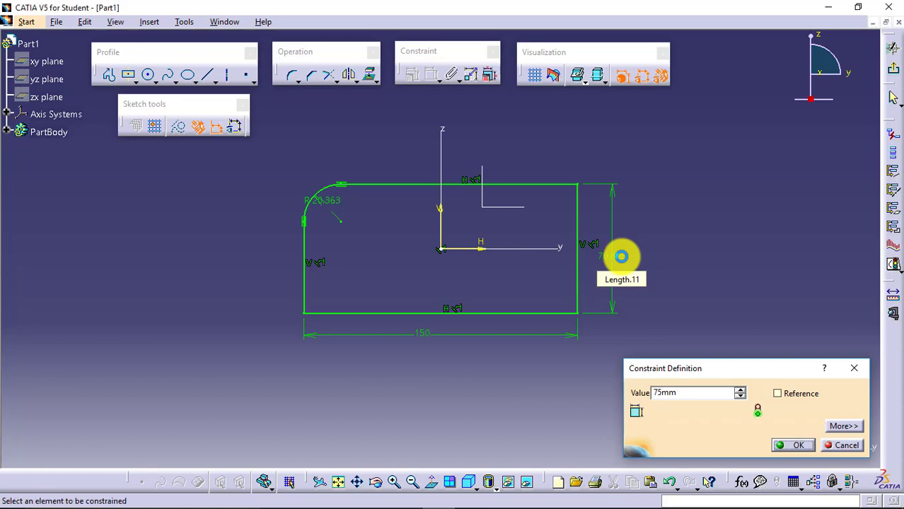
key(Return)
- Set the corner radius to 25 and exit the sketch
double_click(334, 204)
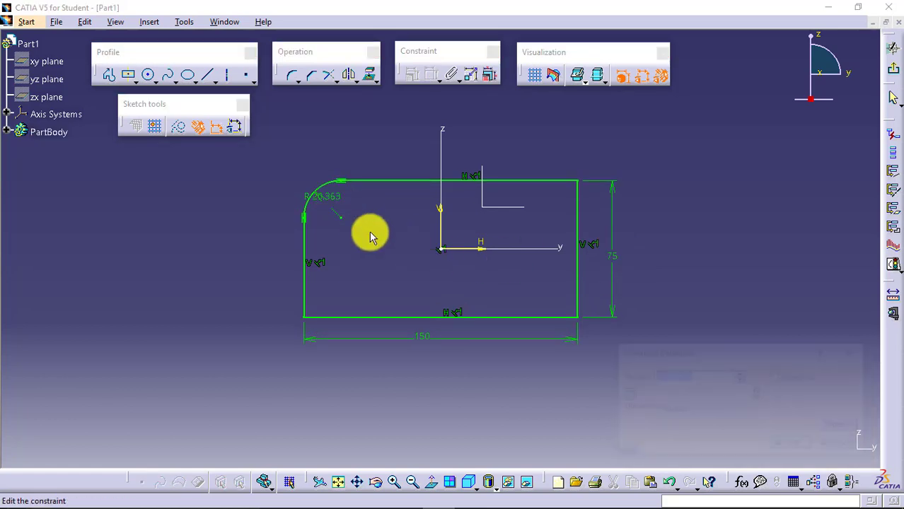
text(25)
key(Return)
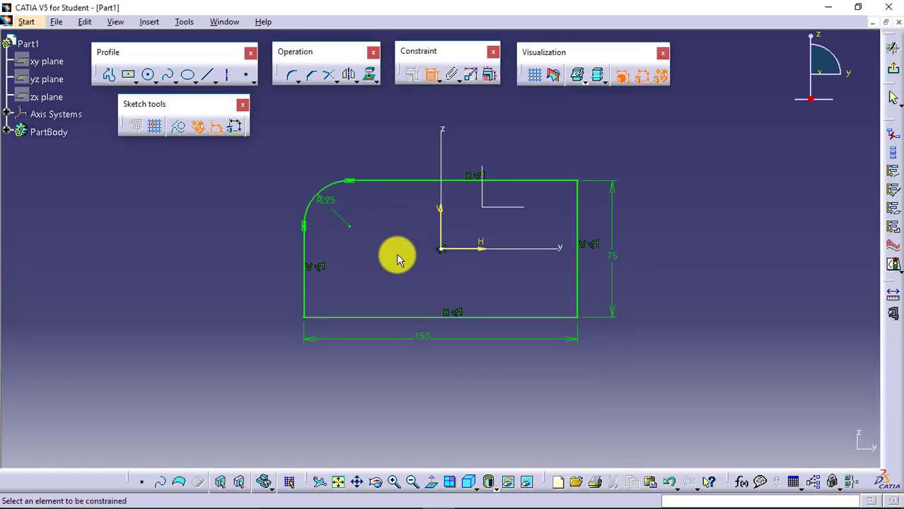
click(893, 67)
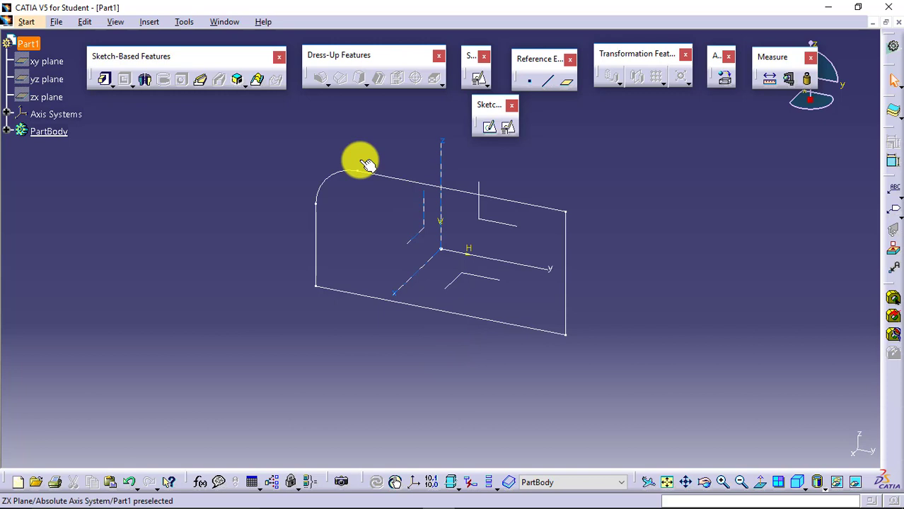
- Reopen the sketch, confirm in Sketch Analysis that it is a closed profile, then exit to the part
click(323, 177)
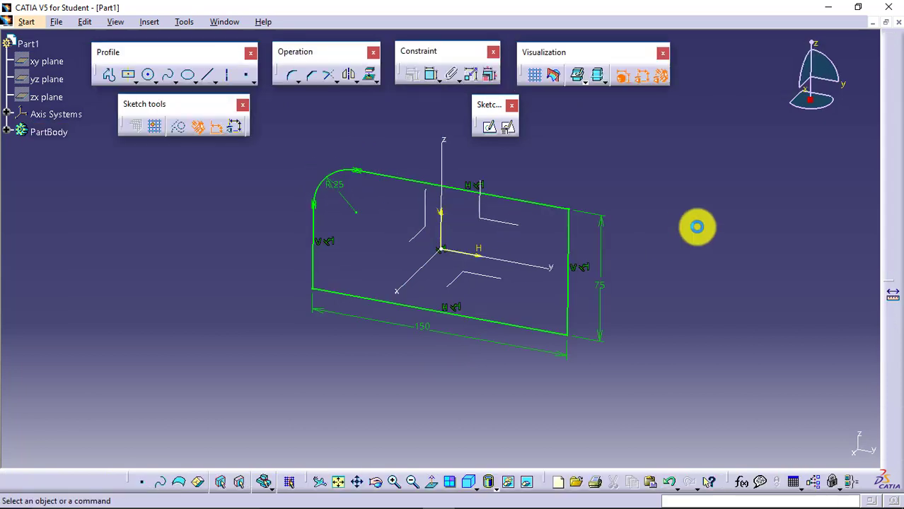
click(893, 267)
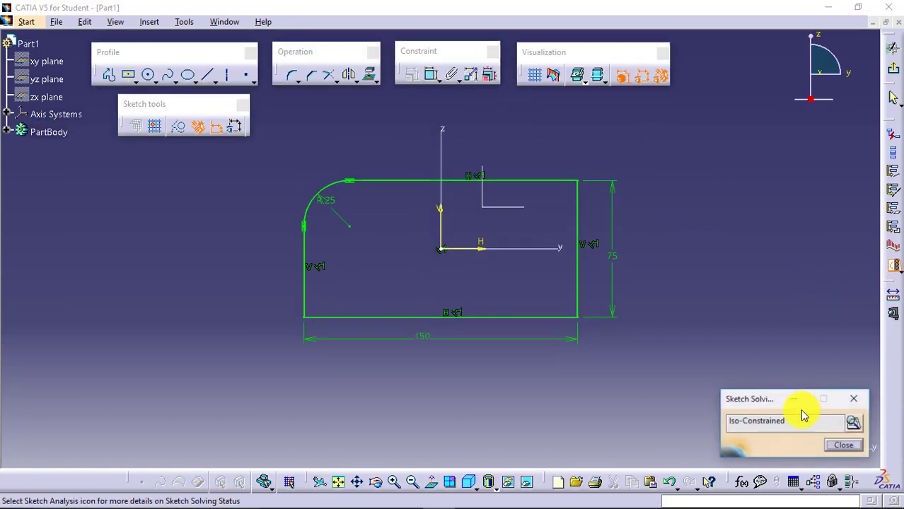
click(854, 423)
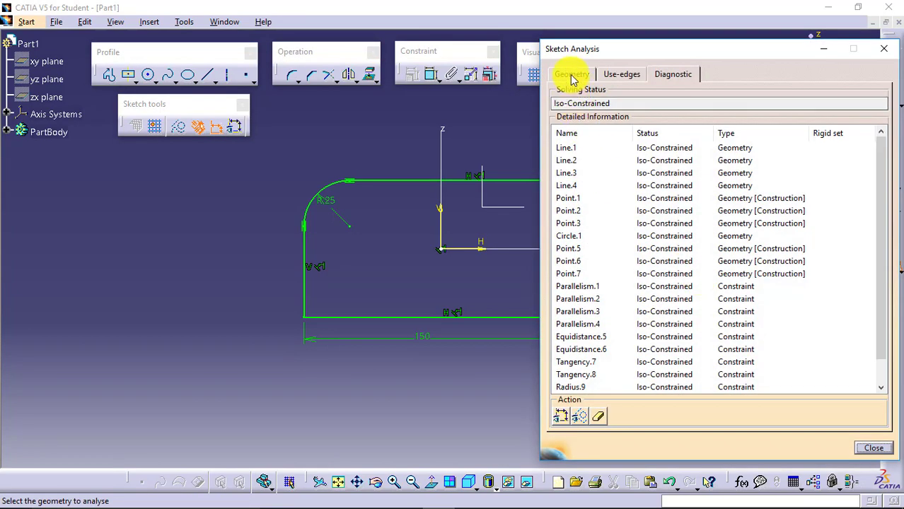
click(571, 74)
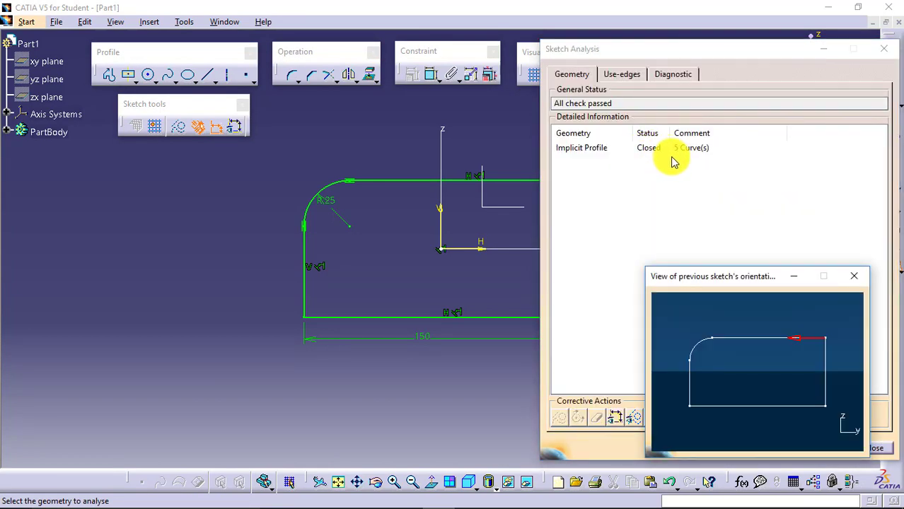
click(854, 276)
click(871, 450)
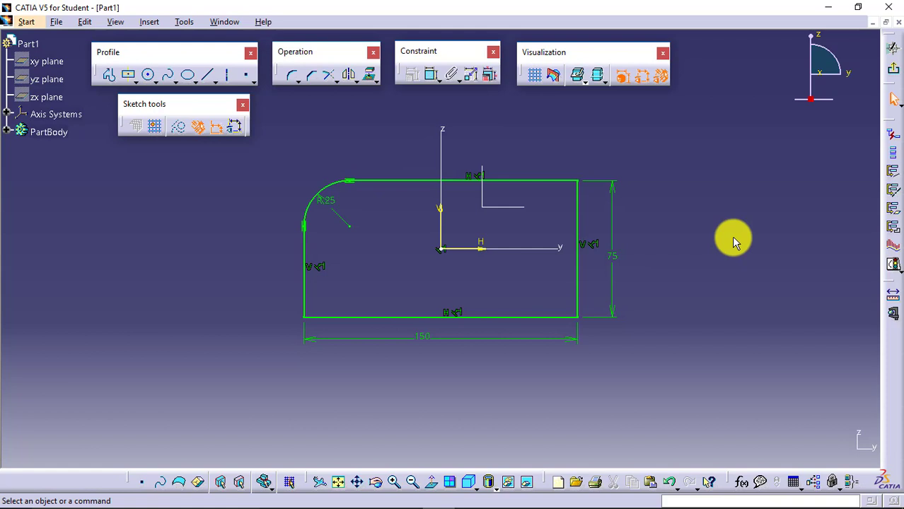
click(896, 70)
click(645, 349)
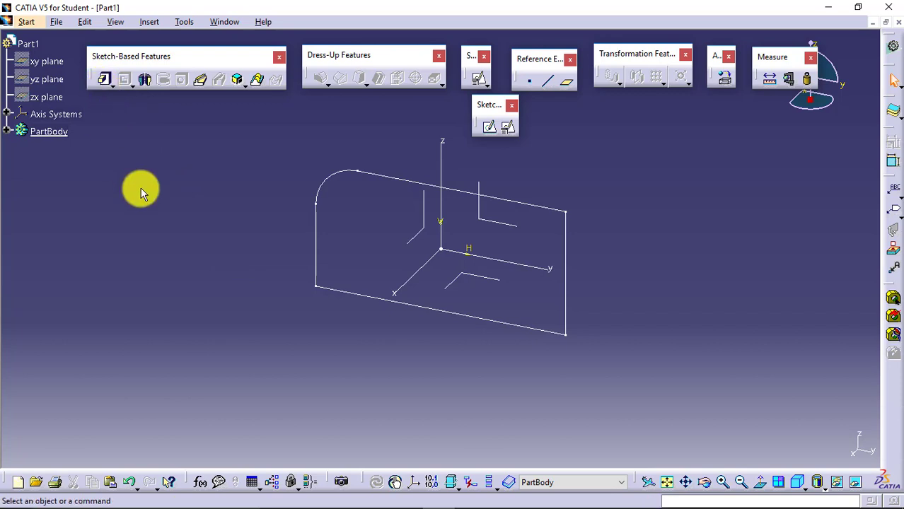
- Expand PartBody in the specification tree to show Sketch.1
click(7, 132)
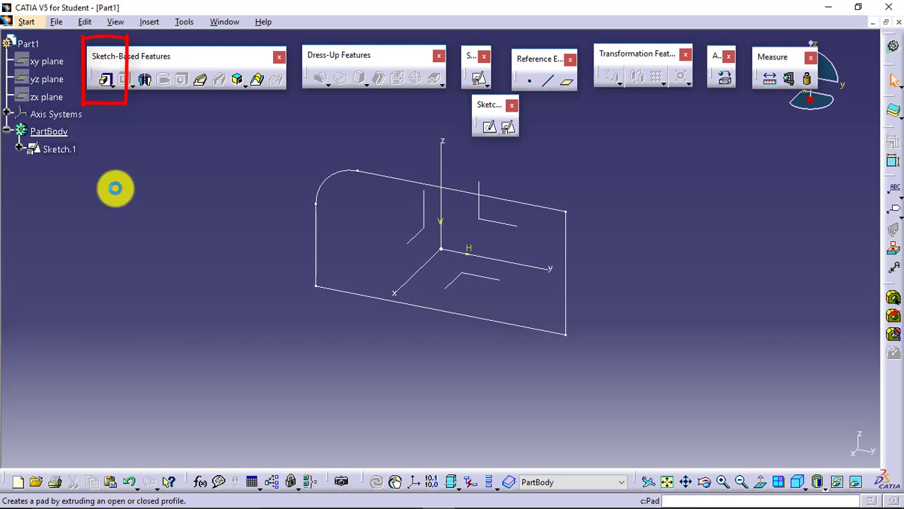
- Pad Sketch.1 with a 20 mm first limit and a 99 mm second limit
click(106, 81)
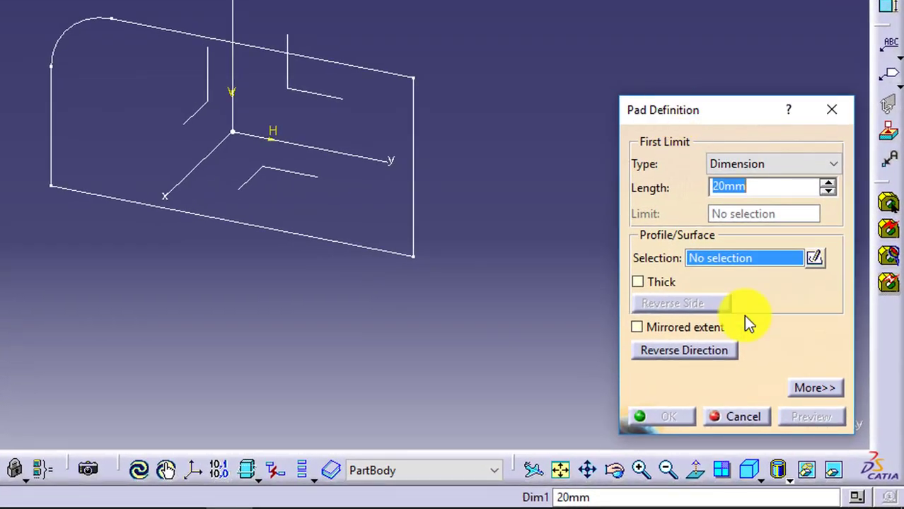
click(813, 387)
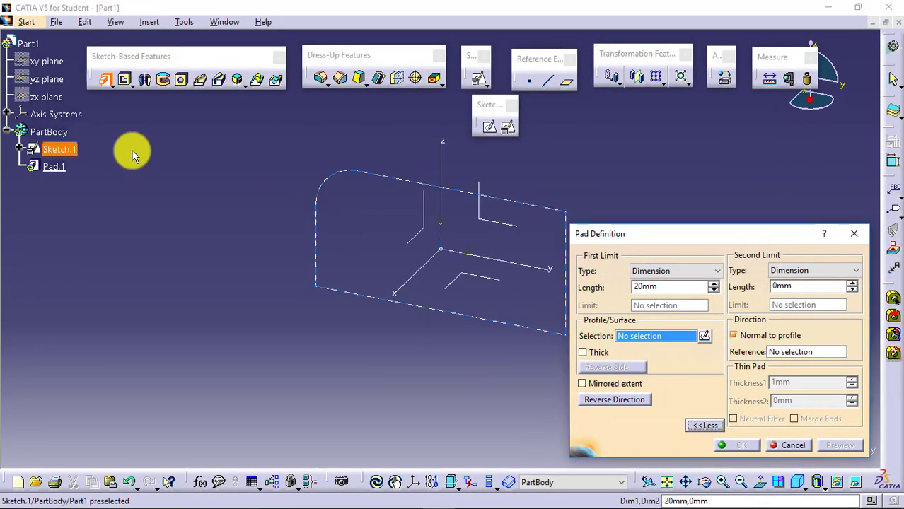
click(379, 177)
click(317, 312)
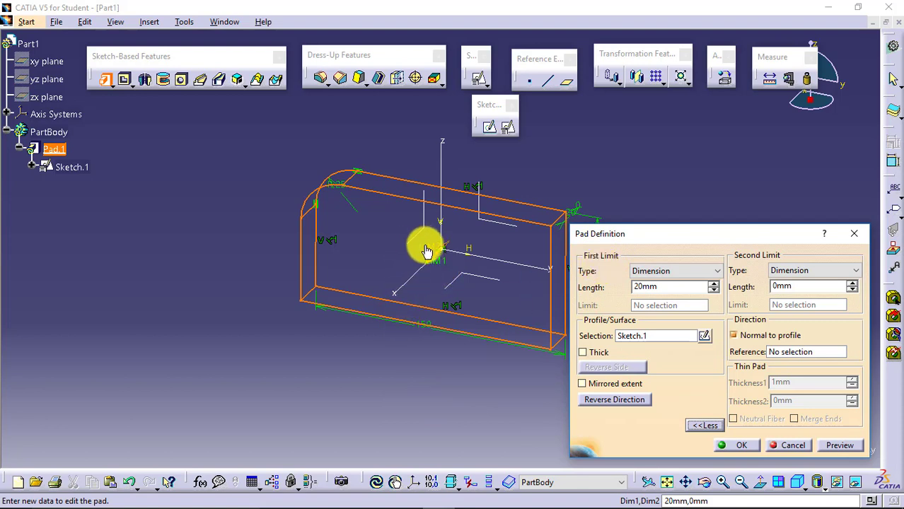
drag(444, 266, 366, 365)
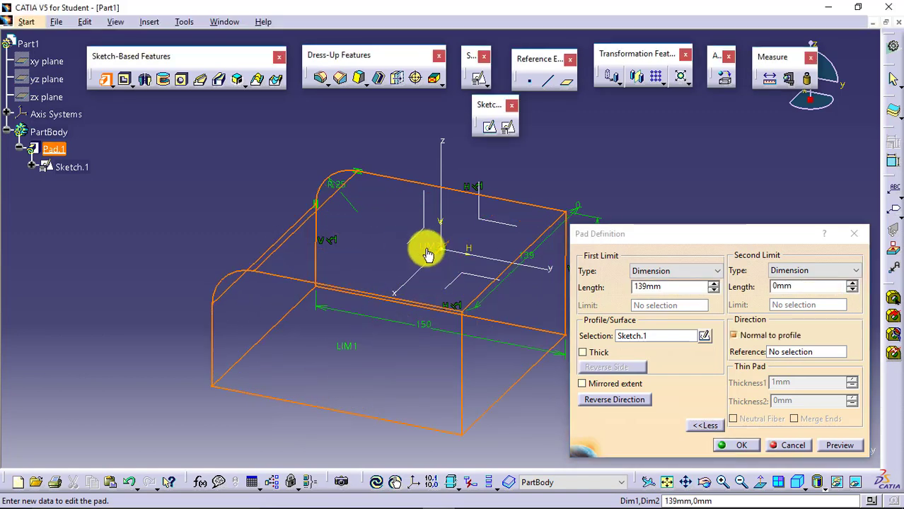
drag(428, 254, 521, 196)
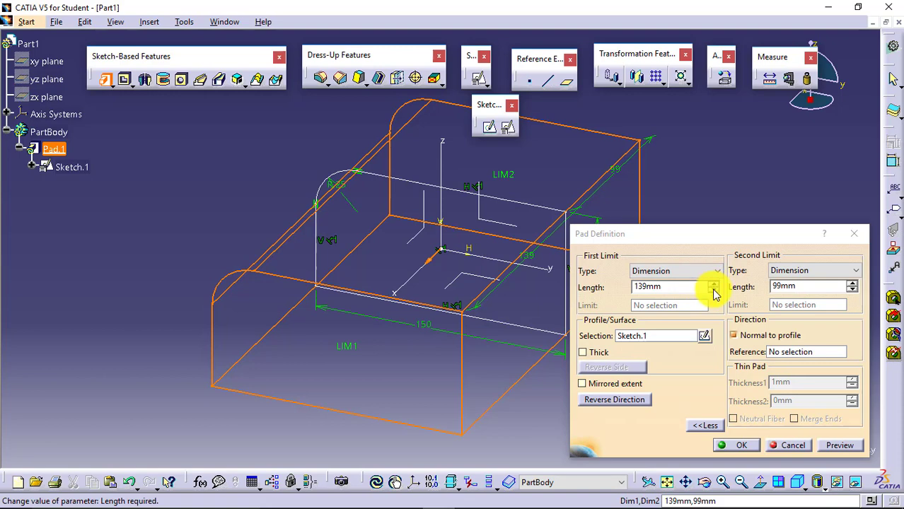
double_click(651, 287)
text(20)
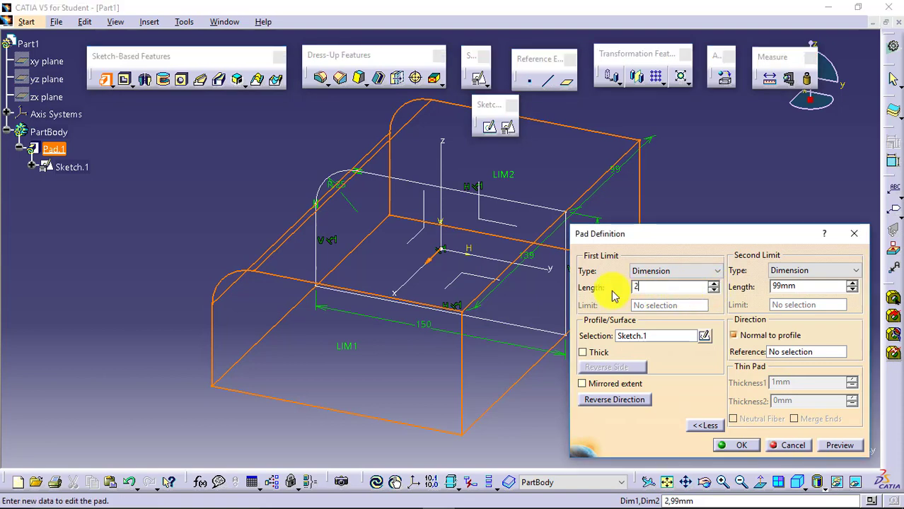
key(Return)
click(678, 312)
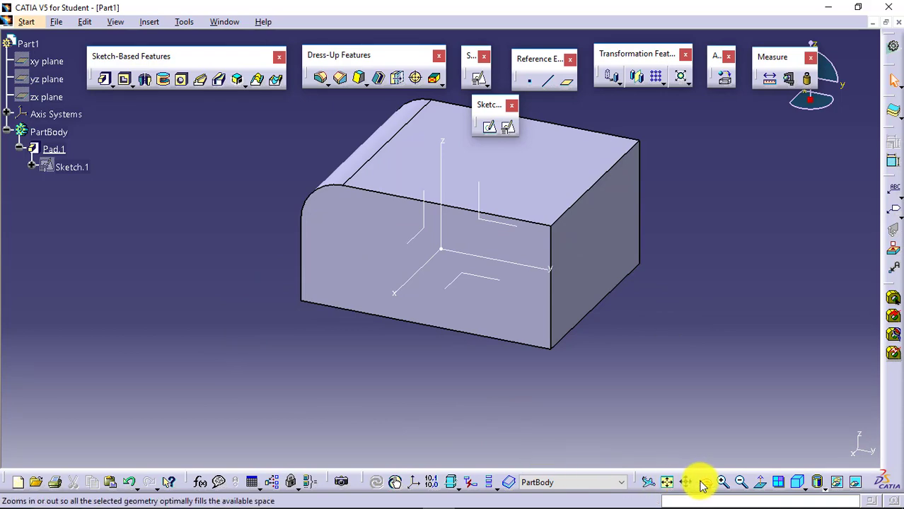
- Orbit the padded block to view another side, then select Sketch.1 in the tree
middle_drag(640, 295, 448, 268)
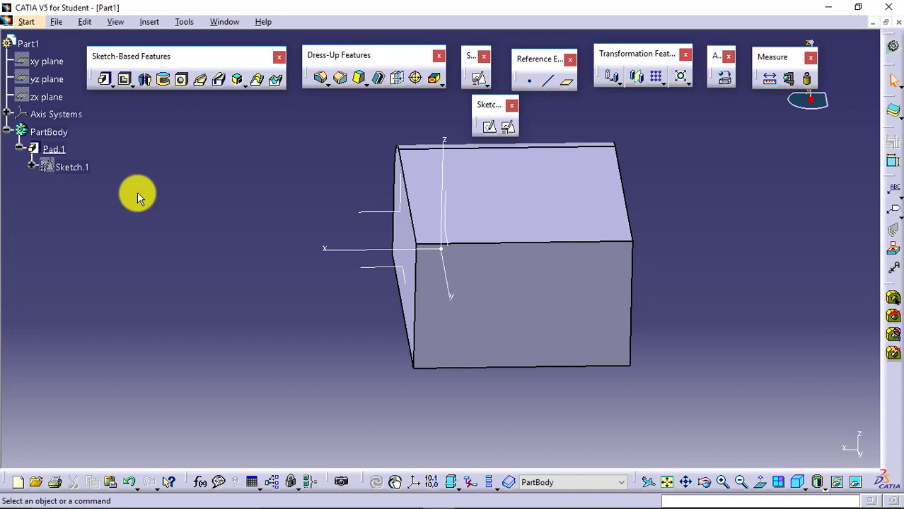
click(77, 166)
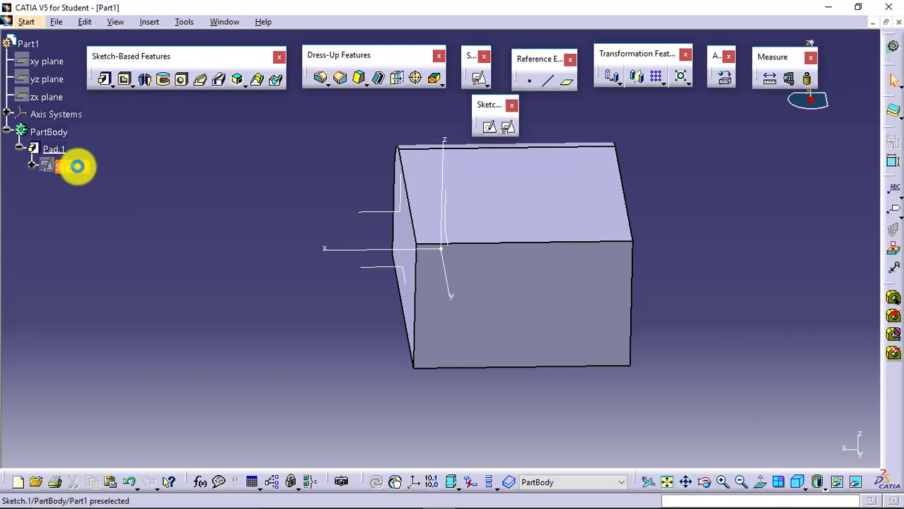
- Change Sketch.1's 150 mm width dimension to 120 mm and exit so the pad updates
double_click(77, 166)
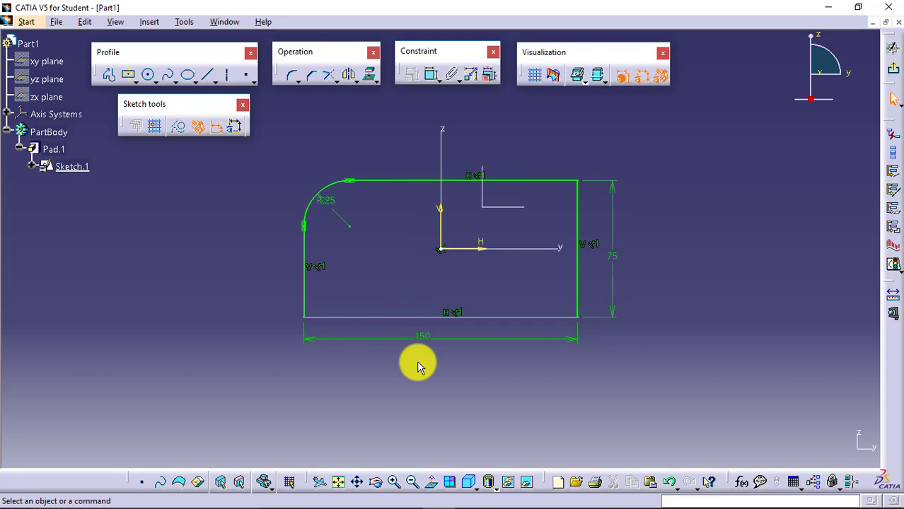
double_click(426, 340)
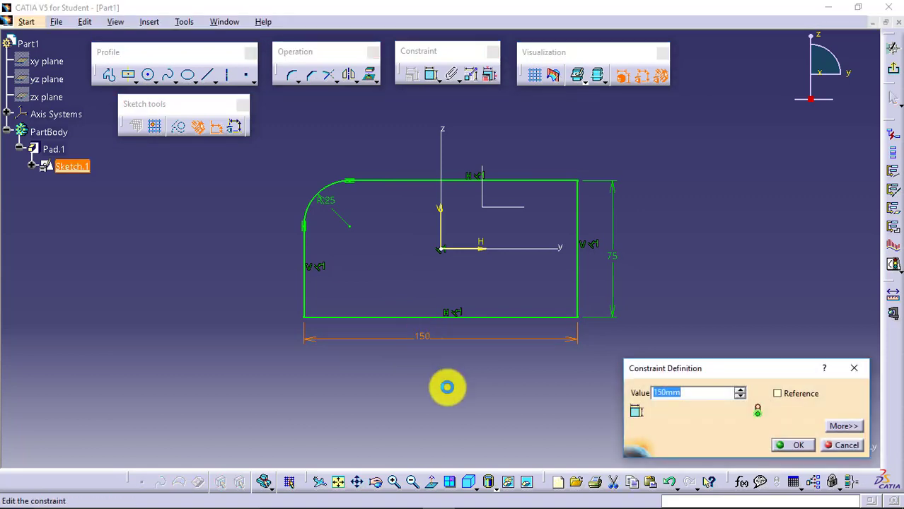
text(120)
key(Return)
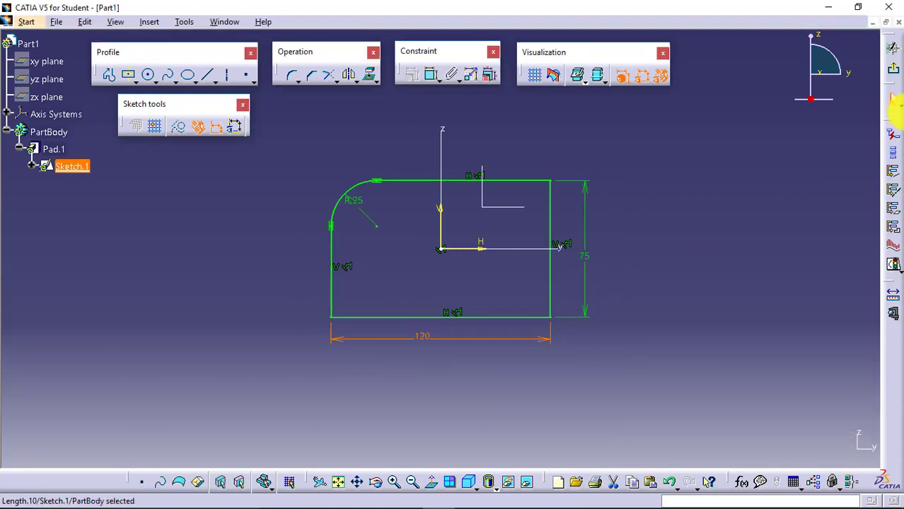
click(892, 69)
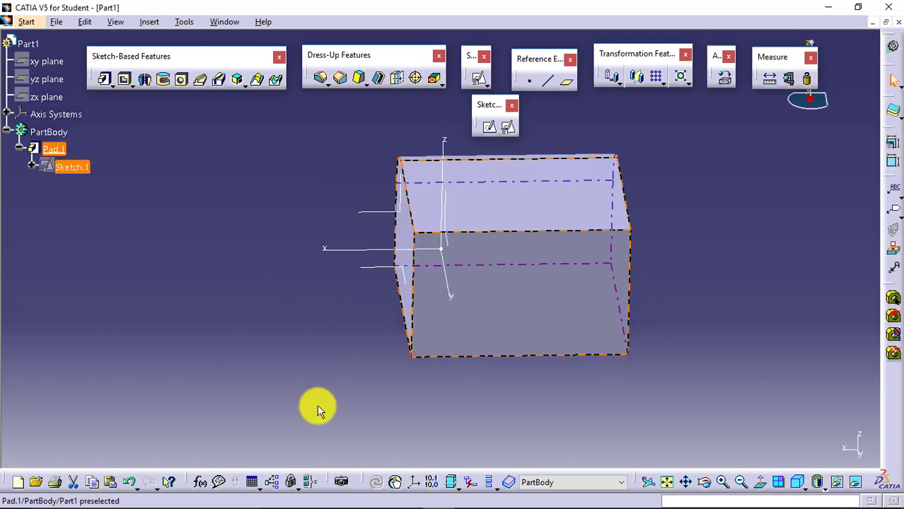
- Redefine Pad.1 with a 100 mm first limit length instead of 20 mm
click(705, 483)
drag(415, 363, 383, 374)
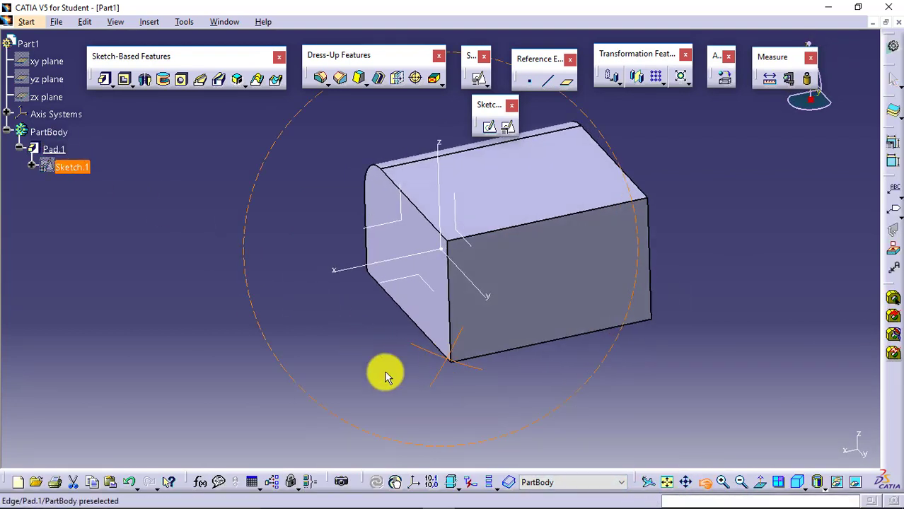
double_click(53, 150)
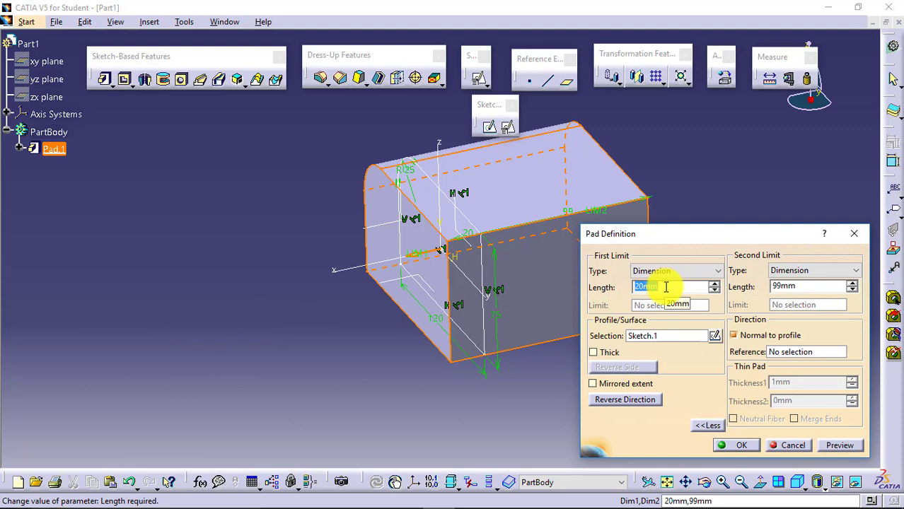
text(100)
key(Return)
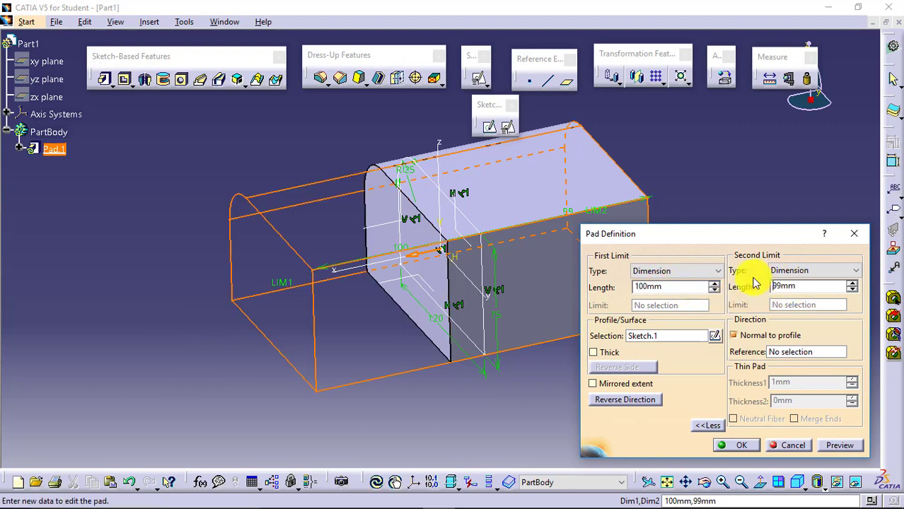
double_click(777, 286)
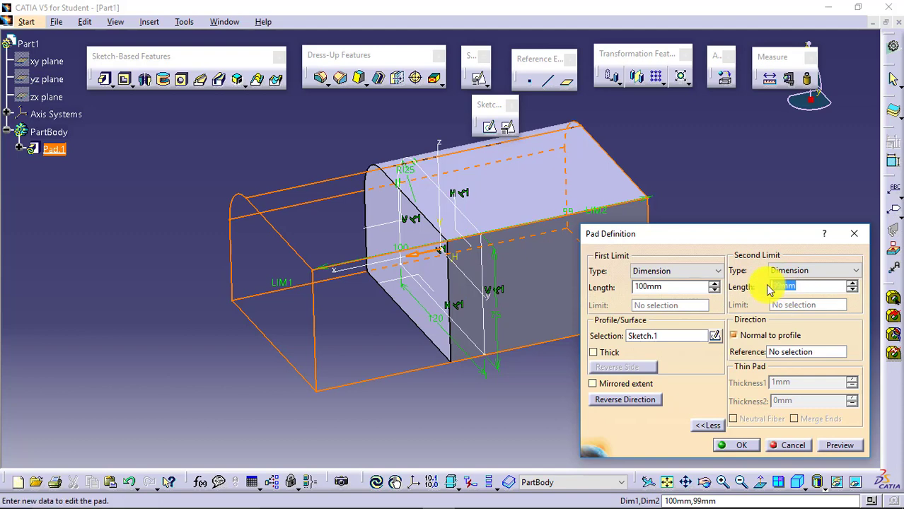
key(Return)
click(561, 357)
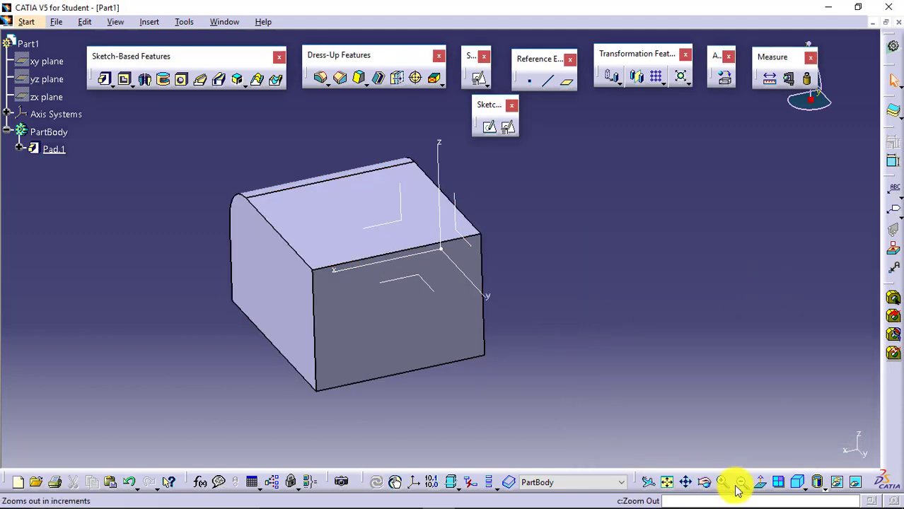
click(705, 483)
mouse_move(528, 281)
mouse_down()
mouse_move(417, 294)
mouse_move(529, 286)
mouse_move(547, 273)
mouse_move(540, 287)
mouse_up()
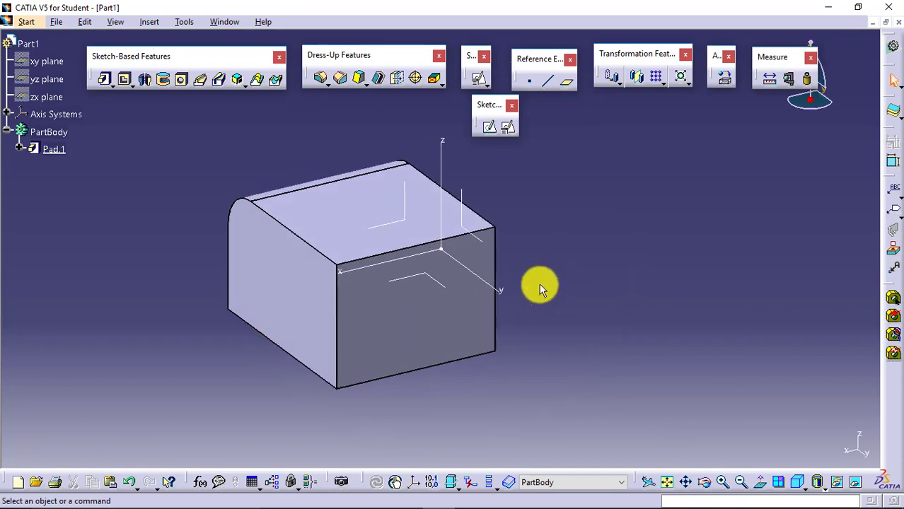
- Redefine Pad.1 as a mirrored extent with 135 mm length, previewing before confirming
double_click(398, 316)
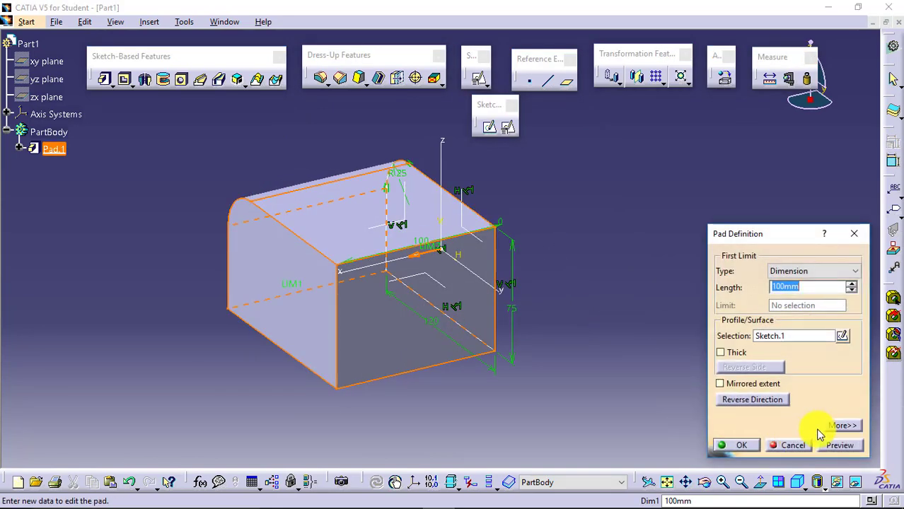
click(838, 425)
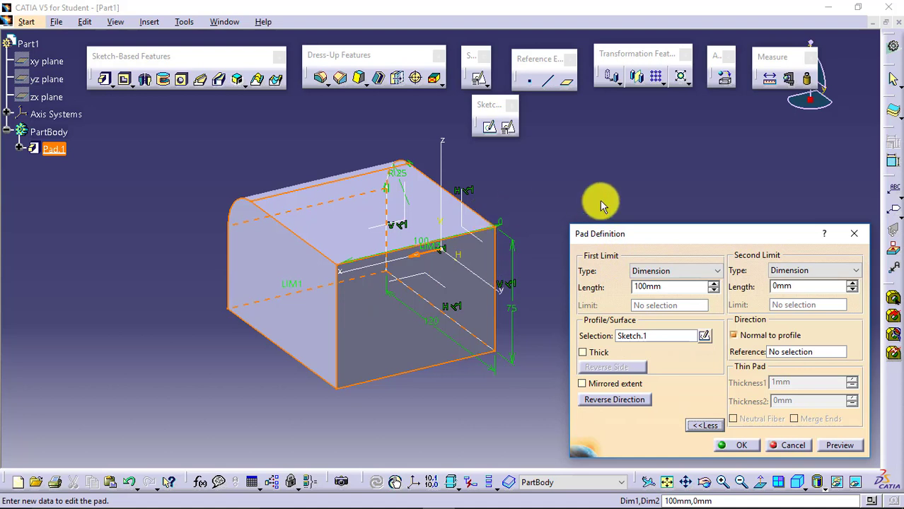
double_click(785, 285)
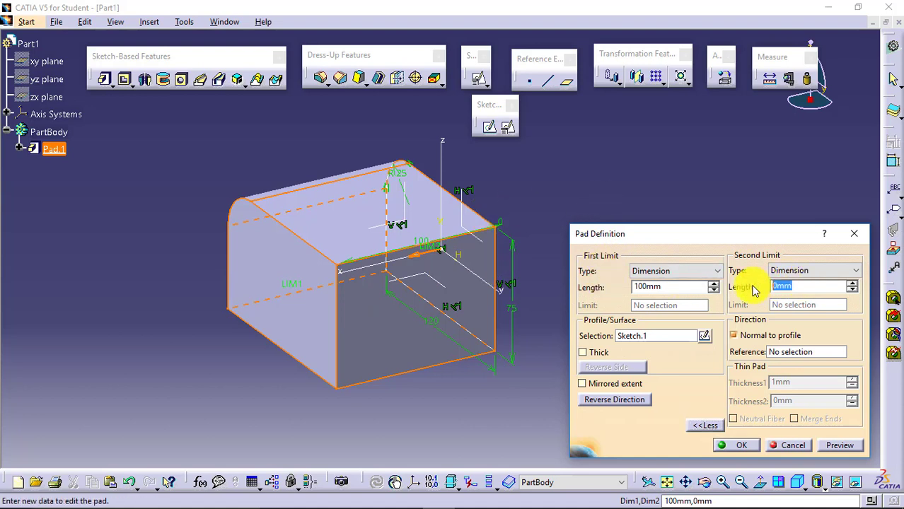
text(100)
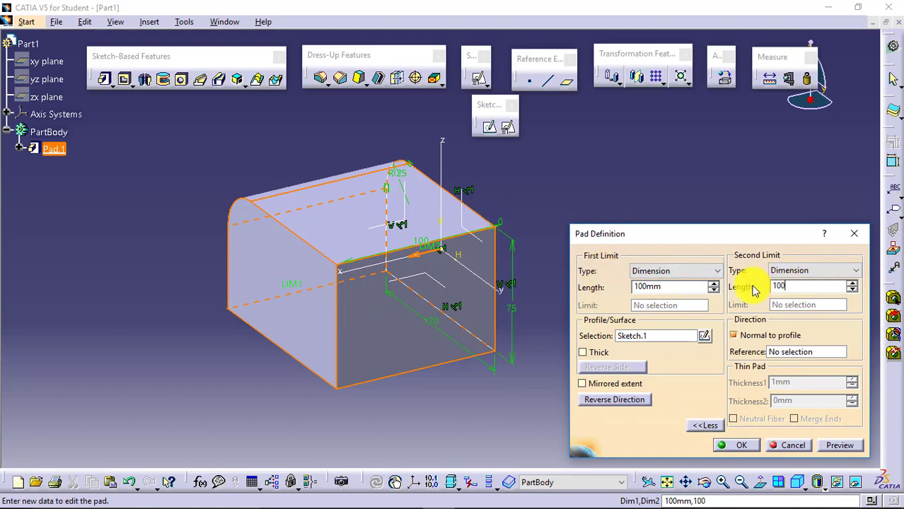
click(840, 446)
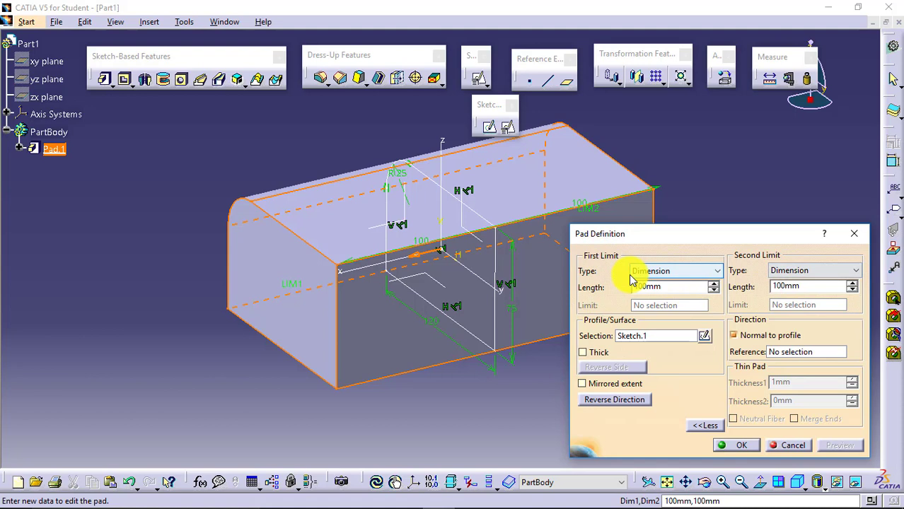
double_click(668, 287)
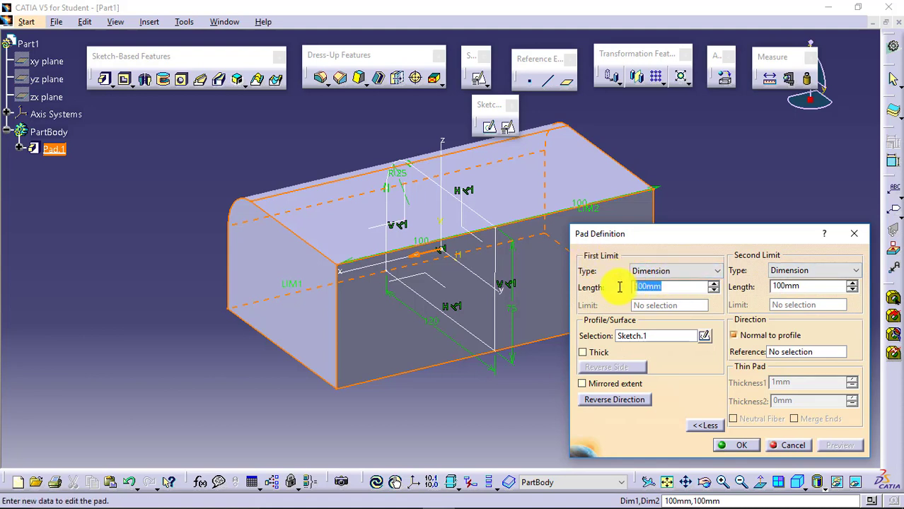
click(616, 386)
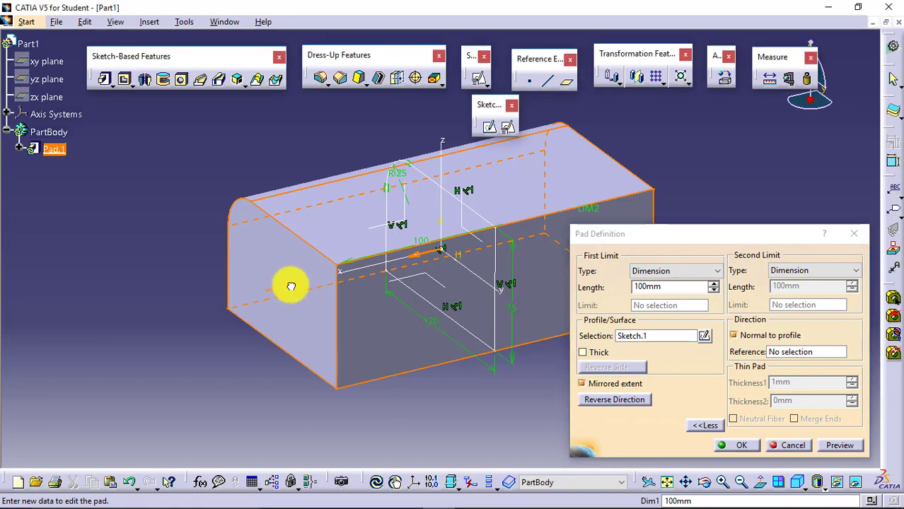
drag(293, 285, 234, 299)
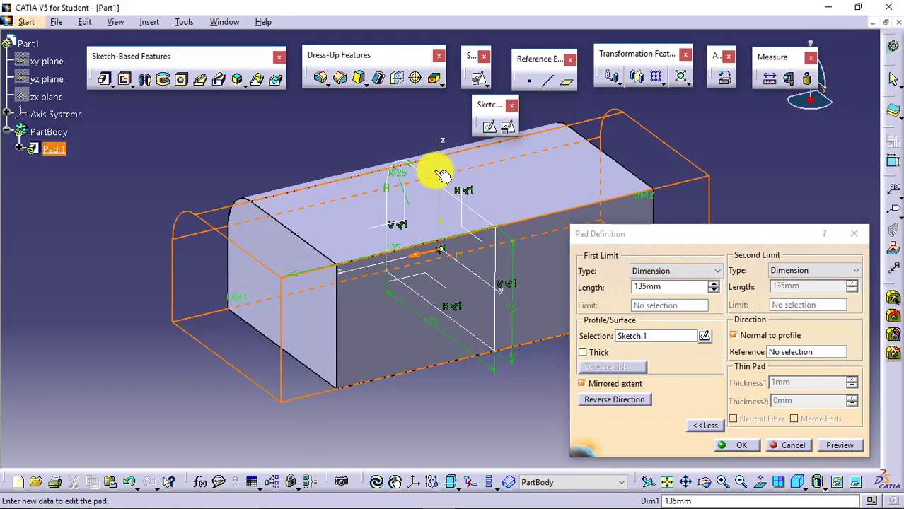
click(835, 444)
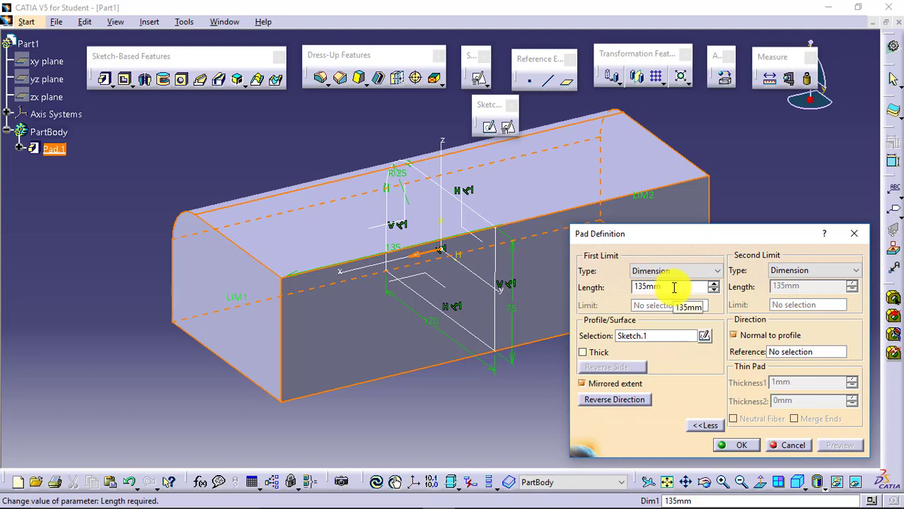
double_click(645, 289)
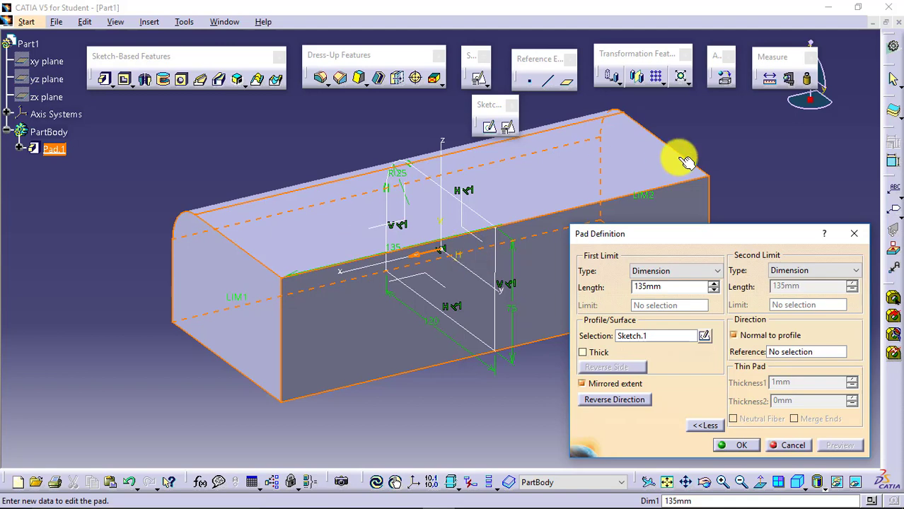
click(735, 445)
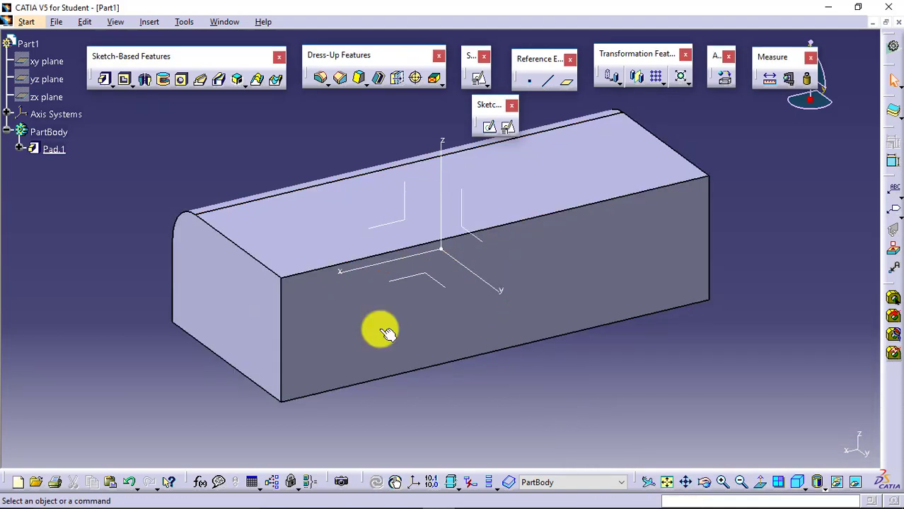
- Reopen Pad.1 and turn off Mirrored extent so the pad extrudes to one side only
click(54, 148)
double_click(55, 151)
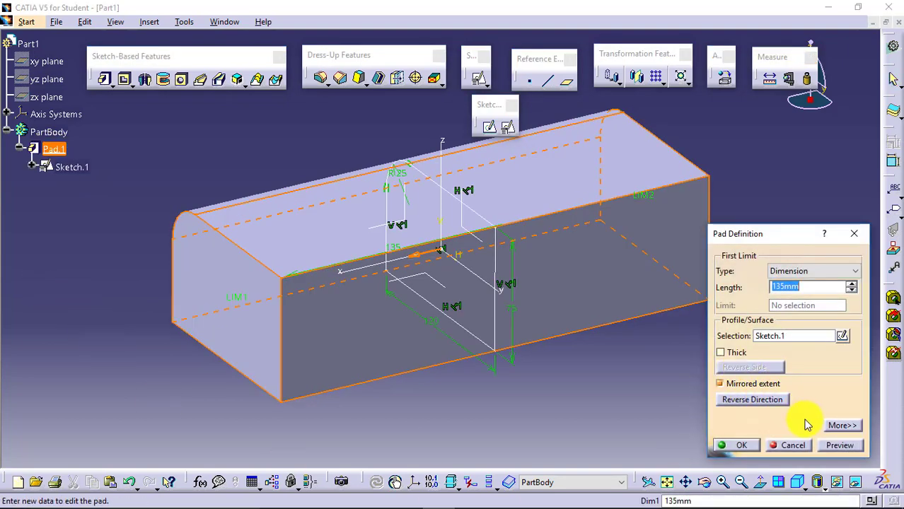
click(842, 427)
click(613, 383)
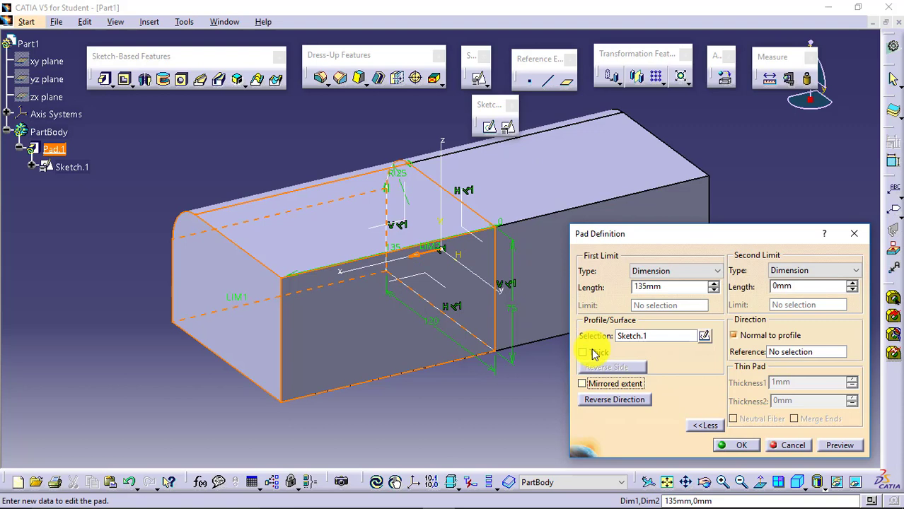
click(837, 445)
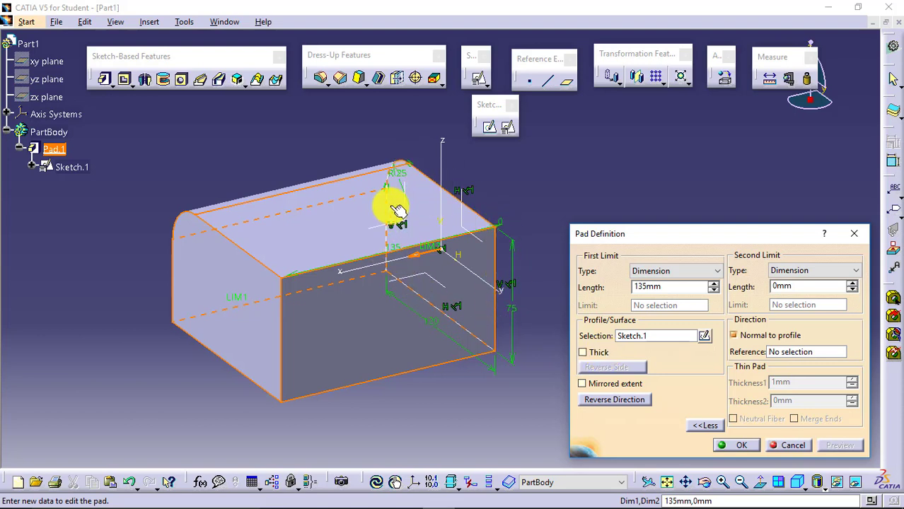
- Make Pad.1 thin-walled with a 13mm first wall thickness and preview the hollow result
click(598, 352)
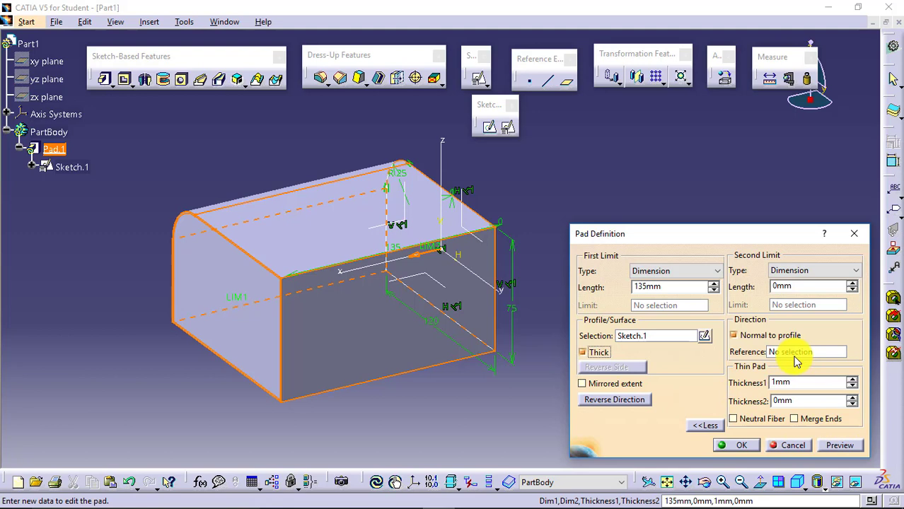
click(599, 353)
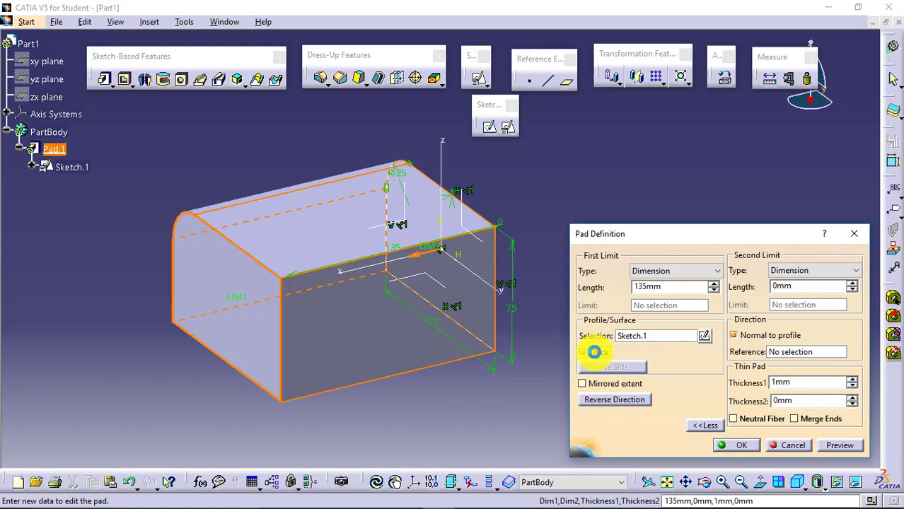
click(598, 352)
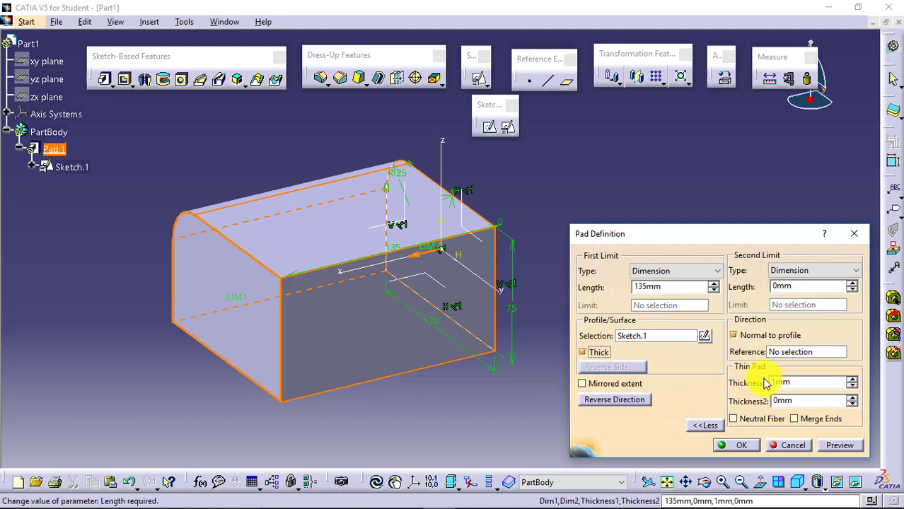
drag(791, 383, 751, 383)
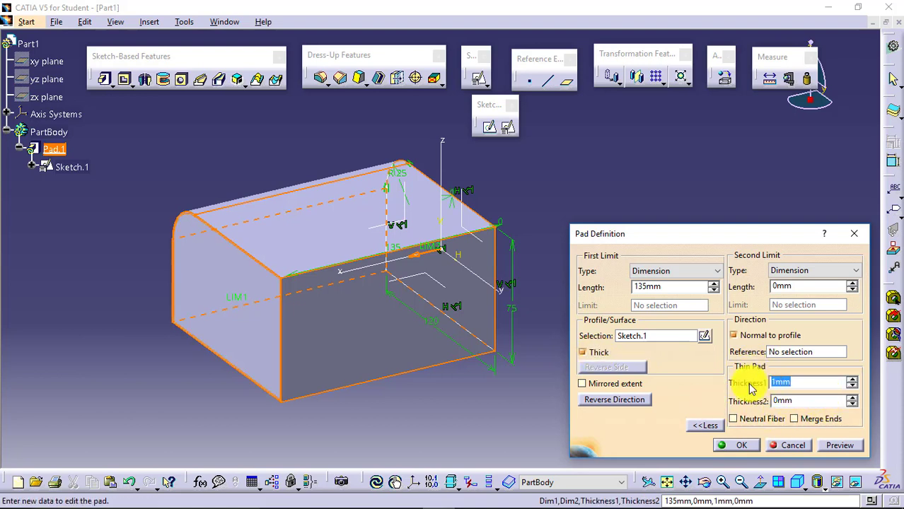
drag(804, 401, 764, 401)
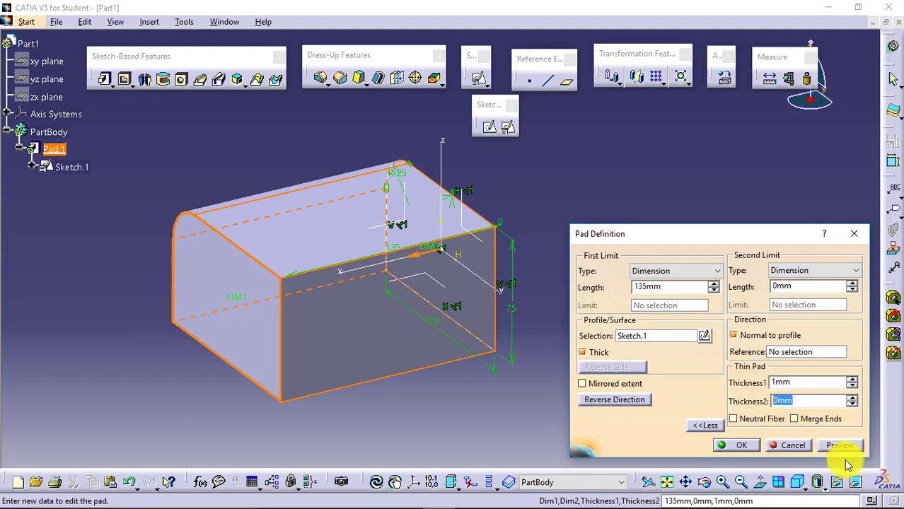
click(854, 383)
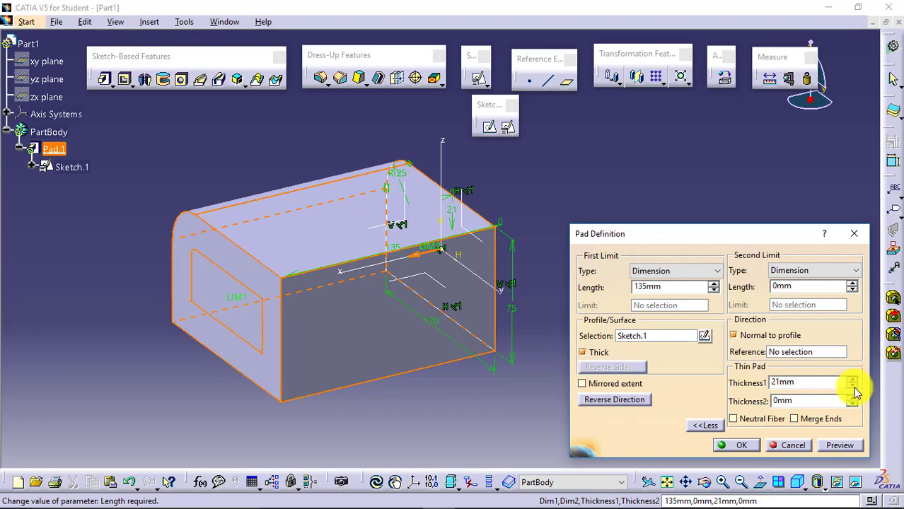
click(854, 388)
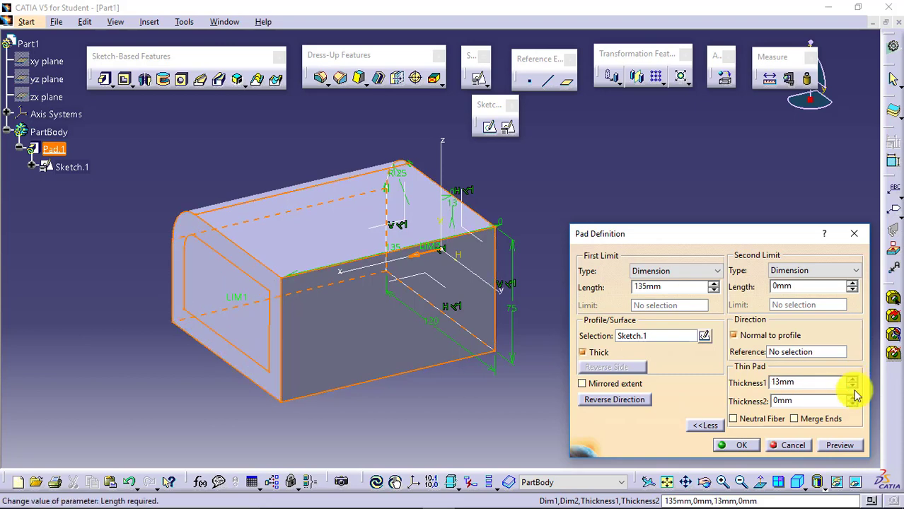
click(853, 443)
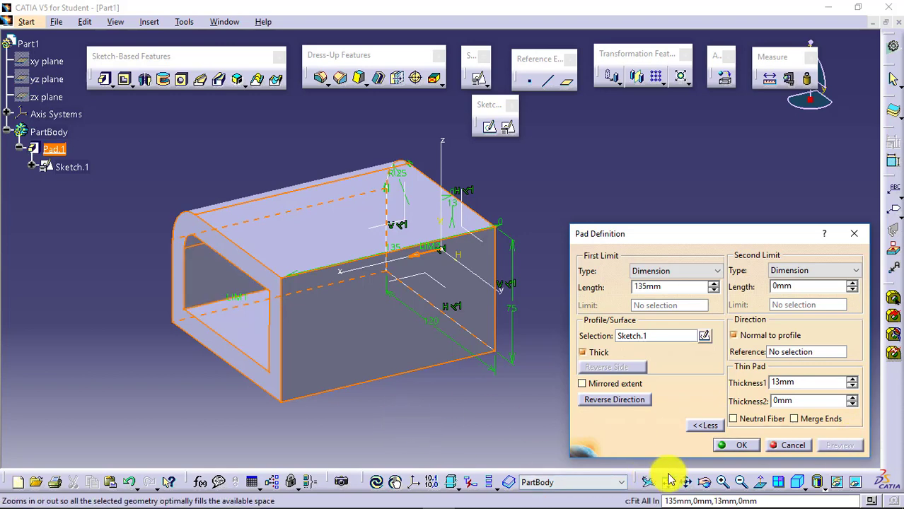
click(702, 482)
mouse_move(399, 390)
mouse_down()
mouse_move(485, 375)
mouse_move(467, 357)
mouse_up()
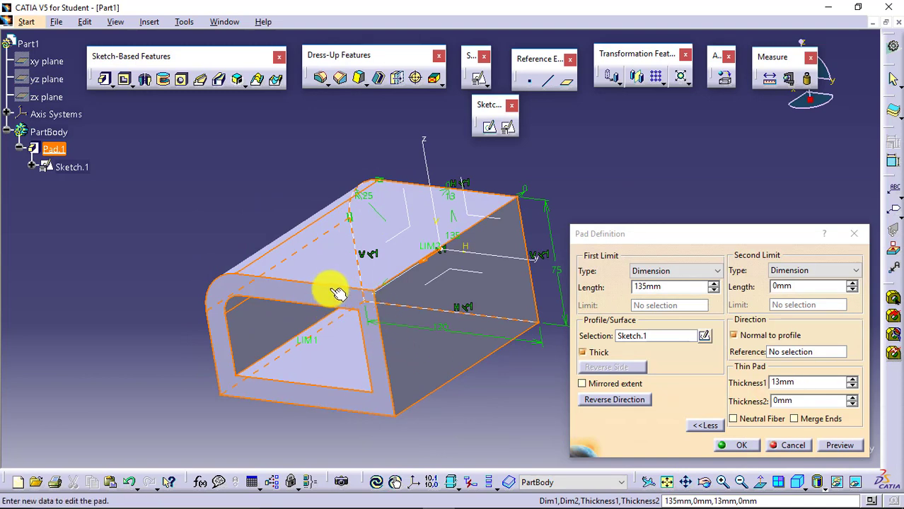
- Raise the second wall thickness to 13mm and centre the wall on the profile with Neutral Fiber
click(852, 397)
click(853, 397)
click(853, 397)
click(853, 397)
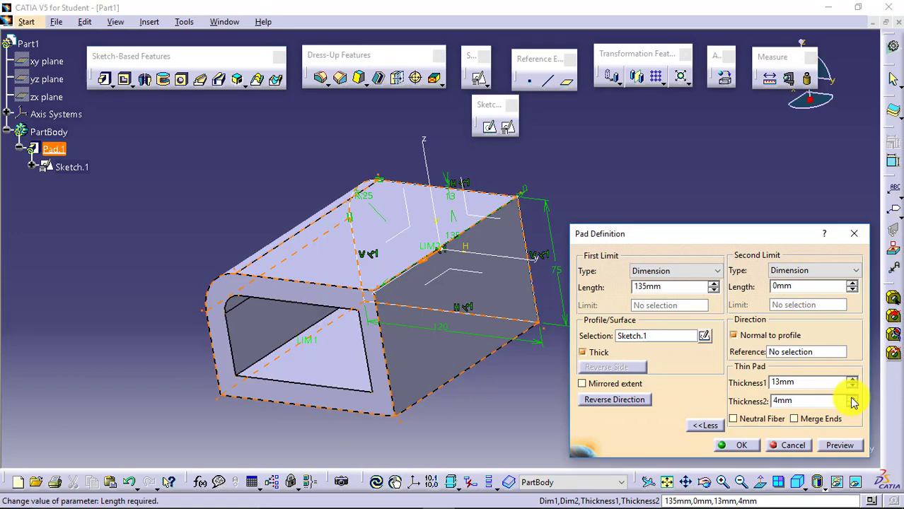
click(853, 399)
click(852, 399)
click(853, 399)
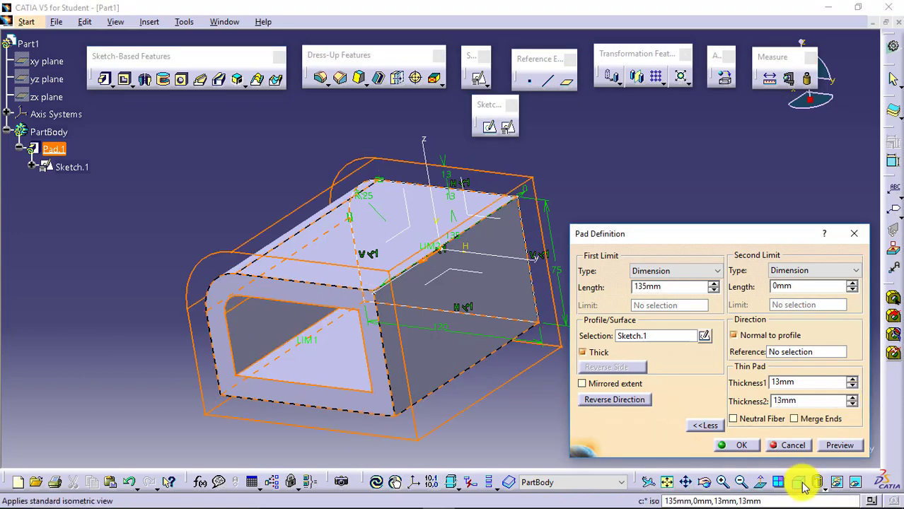
click(838, 448)
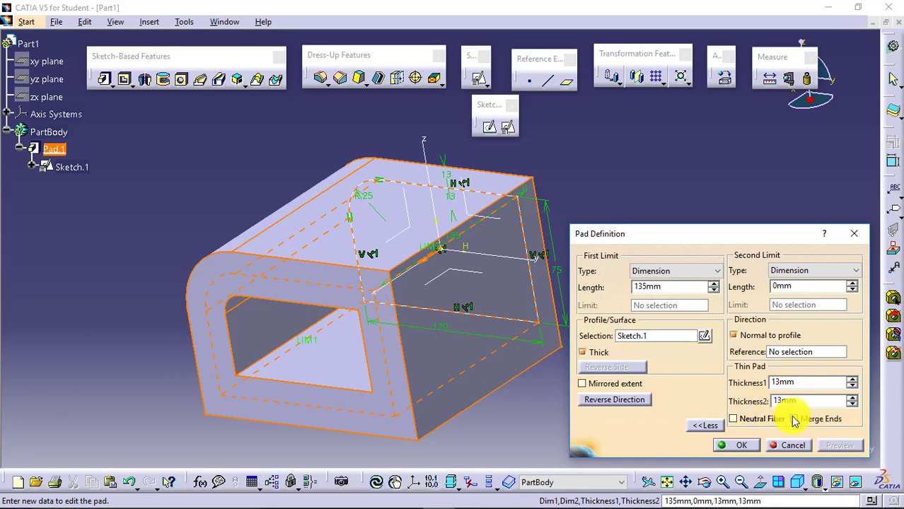
click(742, 420)
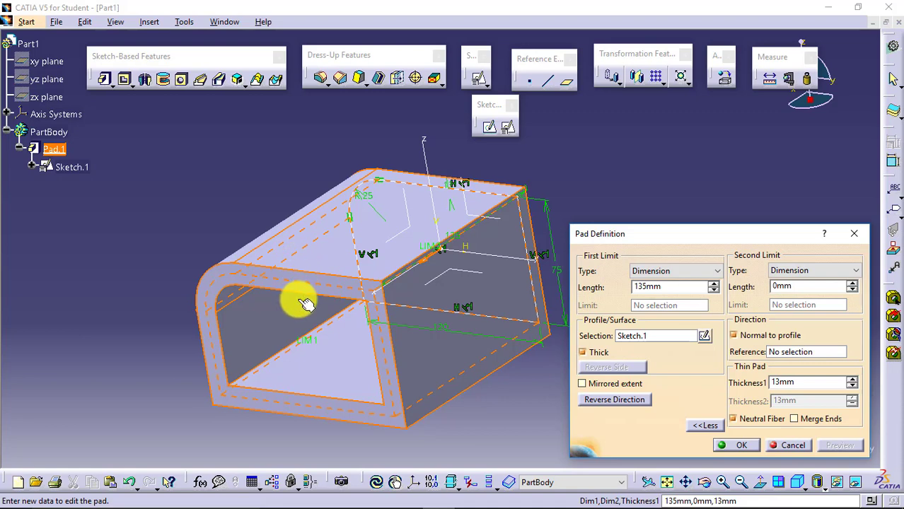
- Apply the 13mm thin-walled Pad.1 and orbit to view the hollow shell
click(736, 447)
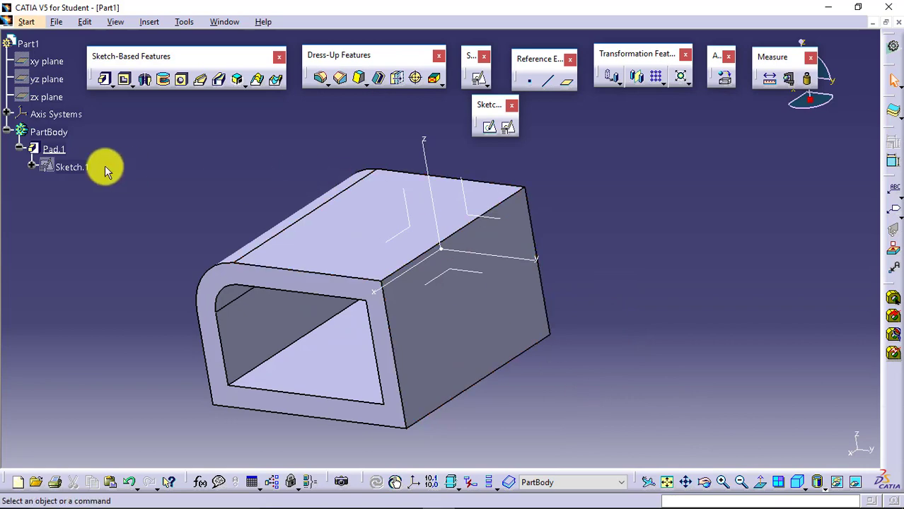
click(685, 483)
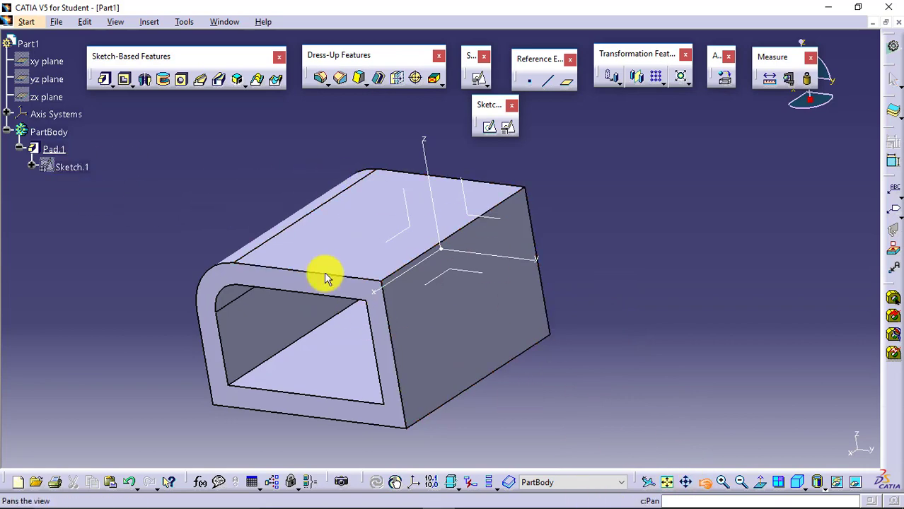
middle_drag(326, 277, 375, 206)
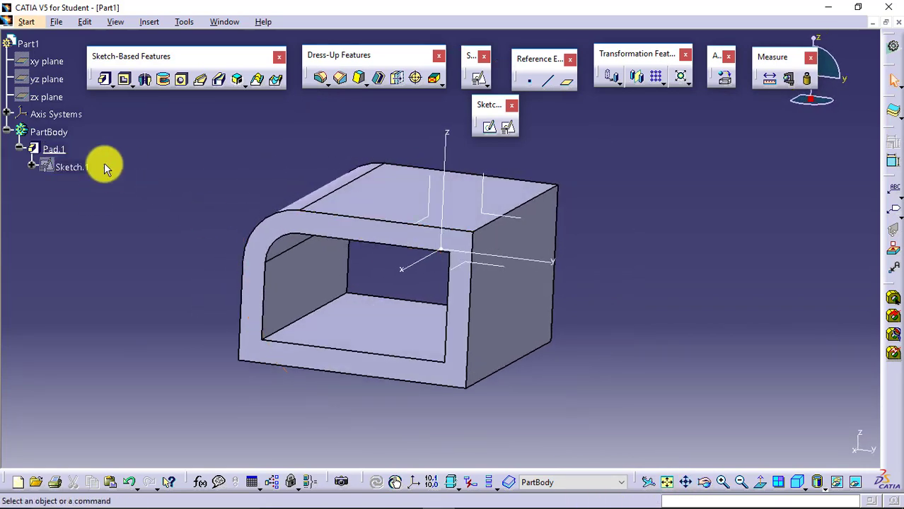
- Edit Pad.1 again and untick Thick so it becomes a solid 135mm block
double_click(52, 149)
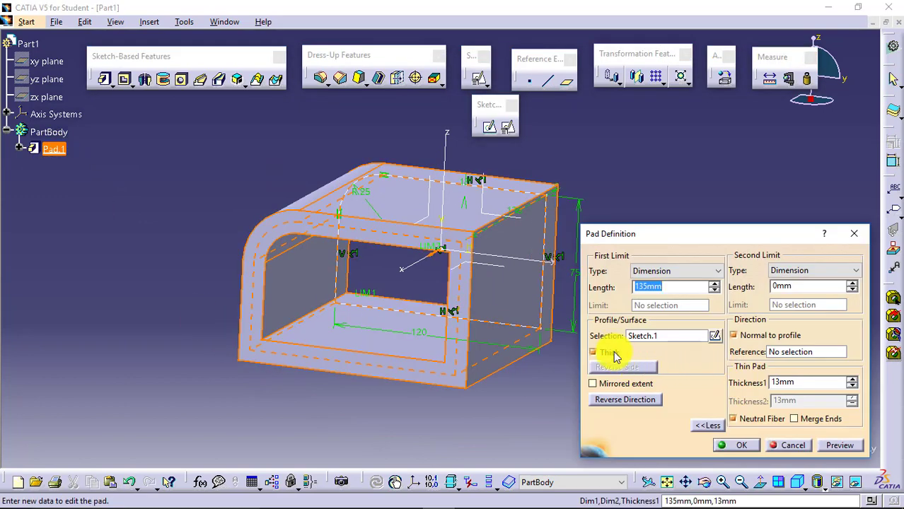
click(613, 354)
click(740, 445)
click(622, 304)
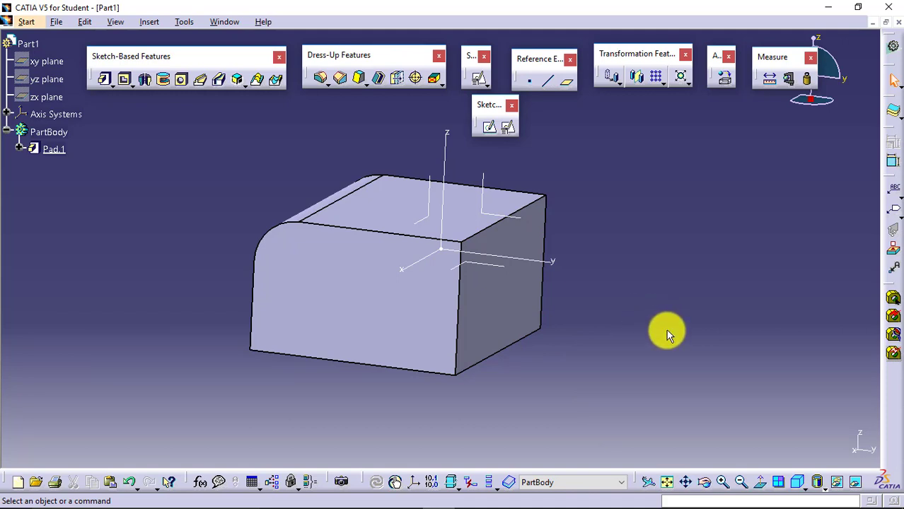
click(127, 81)
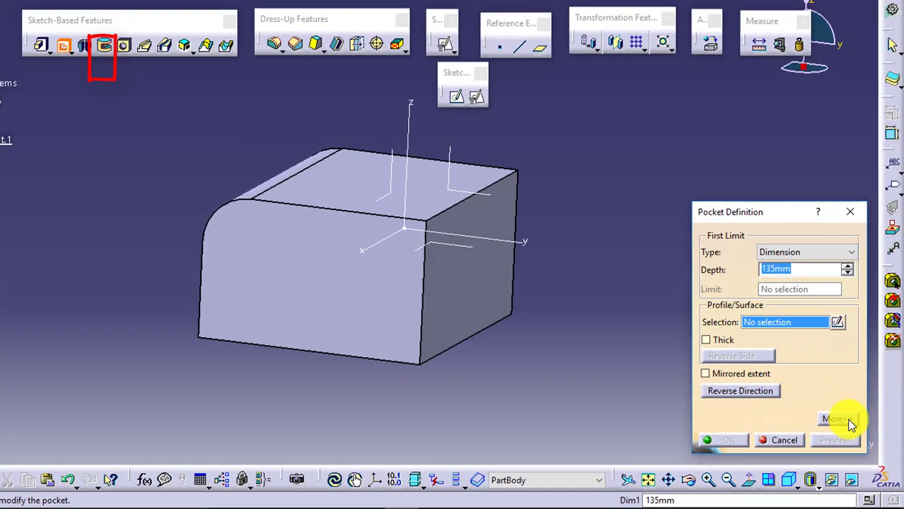
click(839, 420)
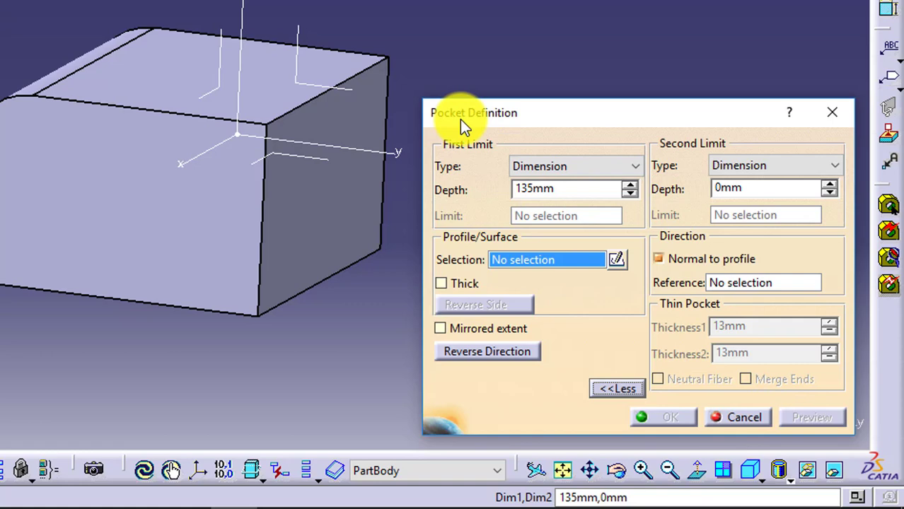
click(728, 419)
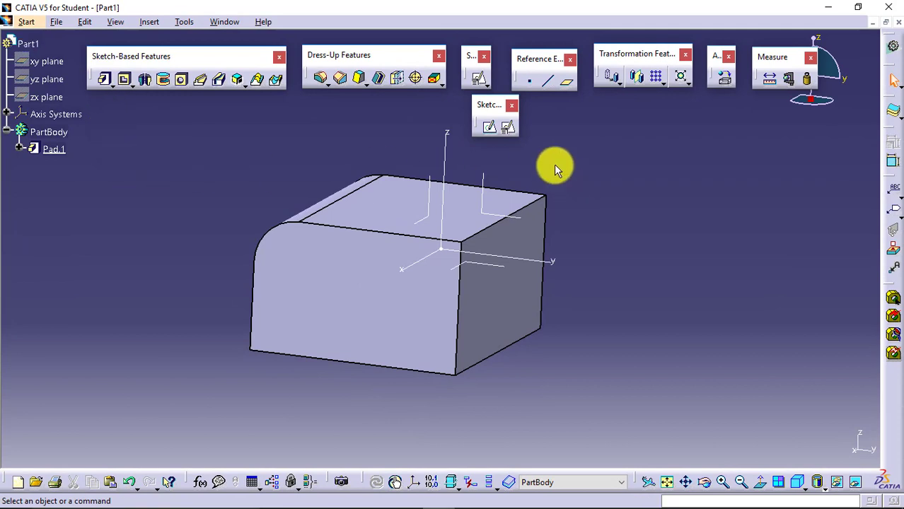
- Create a positioned sketch on the block's front face
click(509, 129)
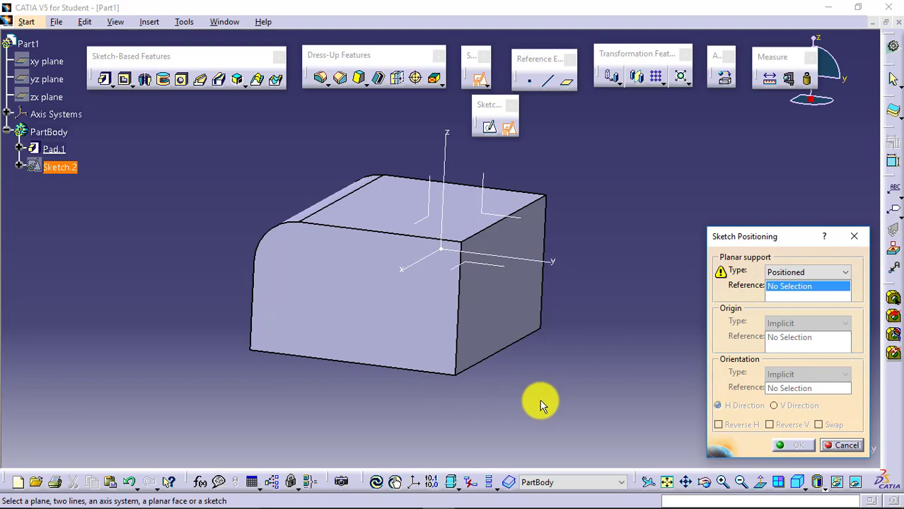
click(377, 309)
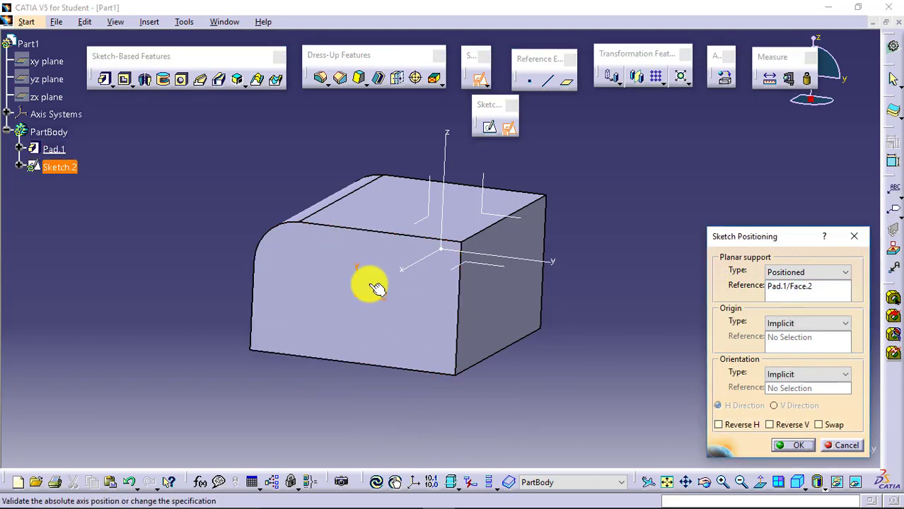
click(792, 447)
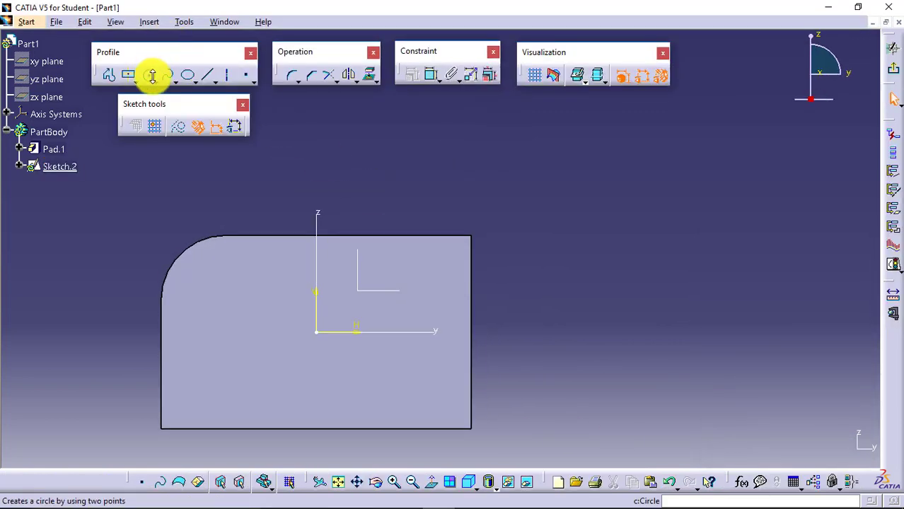
- Draw a circle at the sketch origin, constrain its diameter to 30mm, and exit the sketcher
click(149, 75)
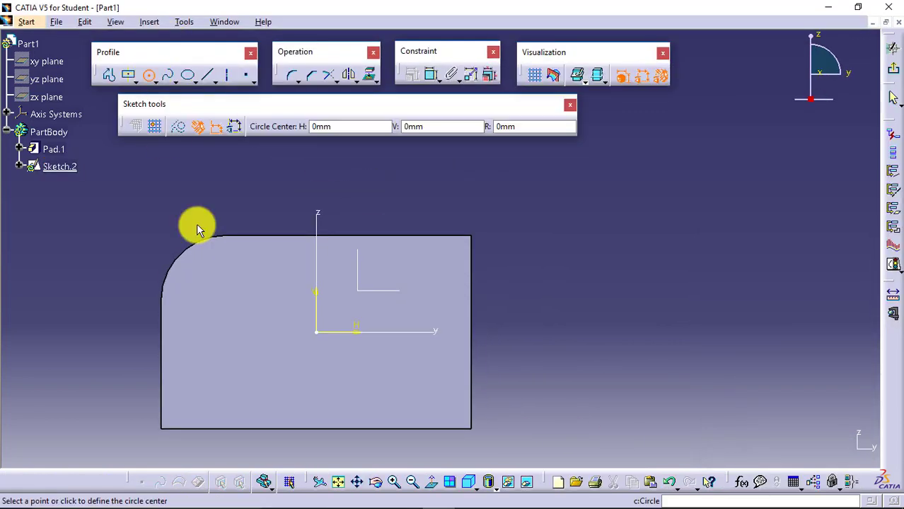
click(317, 331)
click(320, 370)
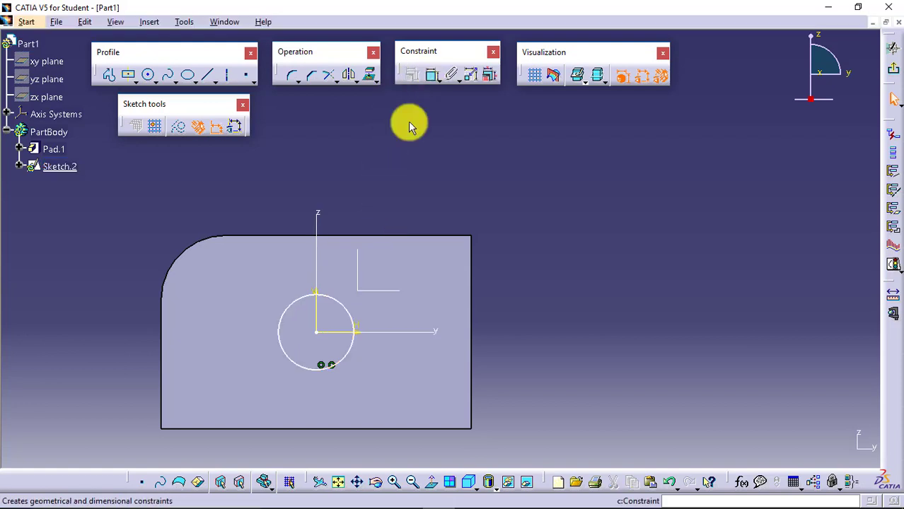
click(347, 303)
click(384, 214)
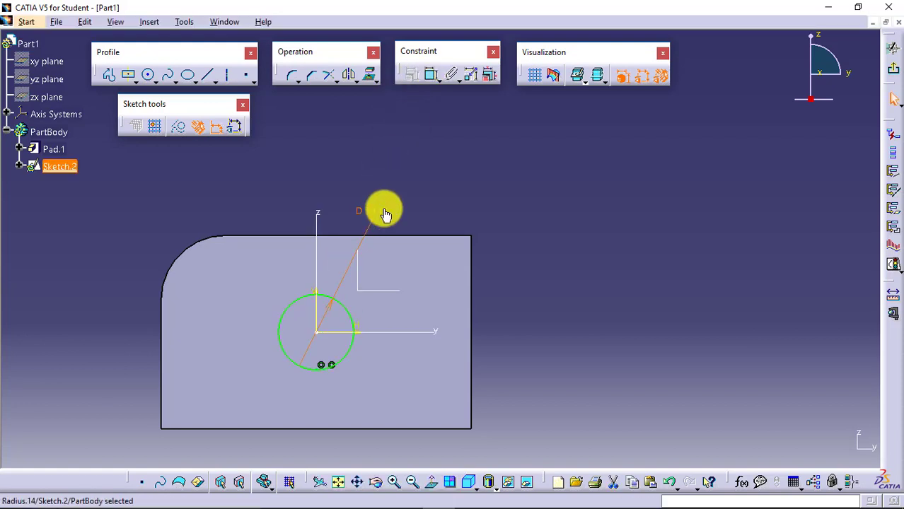
double_click(384, 213)
key(Return)
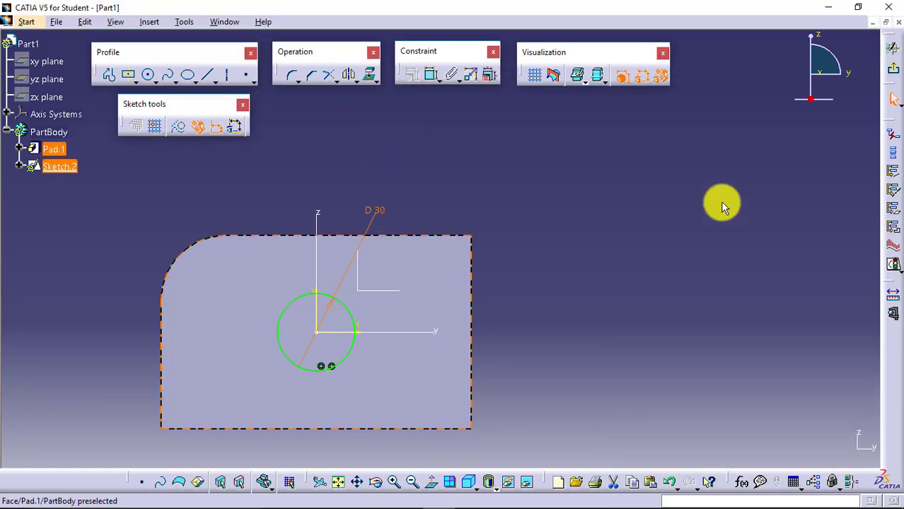
click(895, 77)
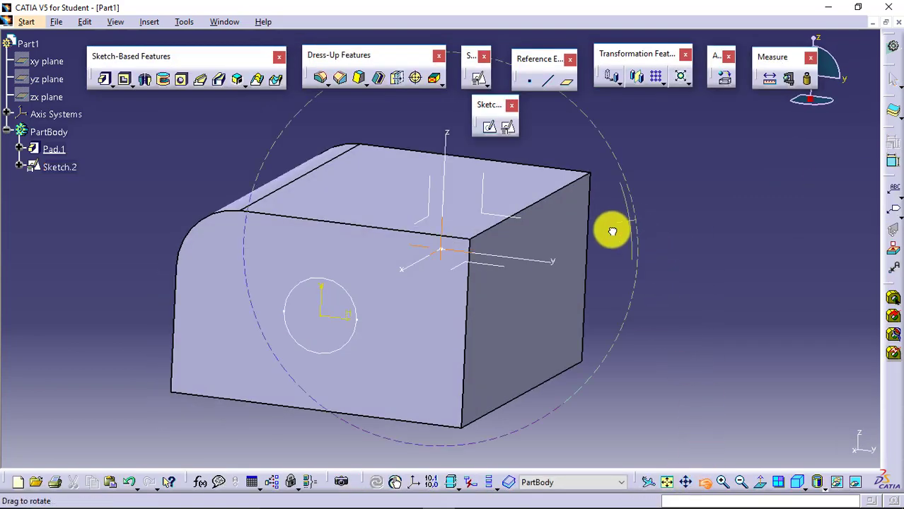
- Pocket Sketch.2's 30mm circle 70mm deep into the block to create Pocket.1
middle_drag(608, 228, 539, 269)
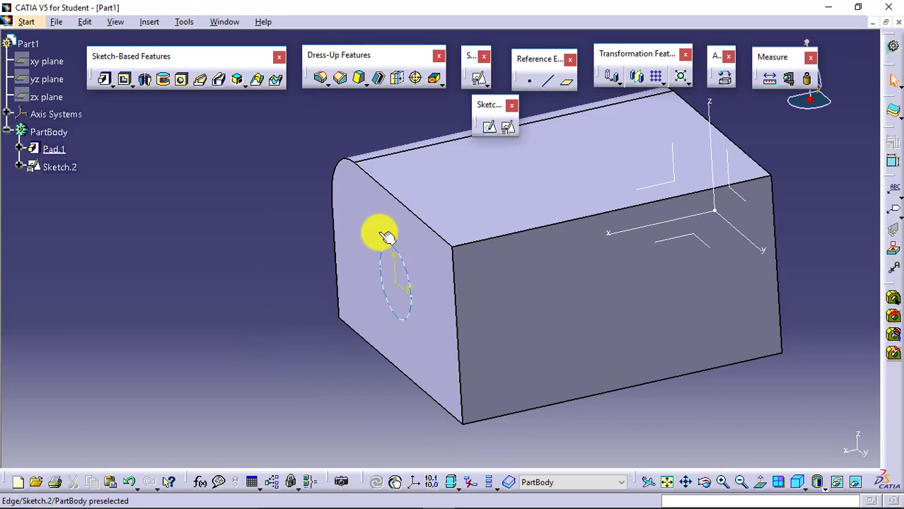
click(359, 293)
click(227, 359)
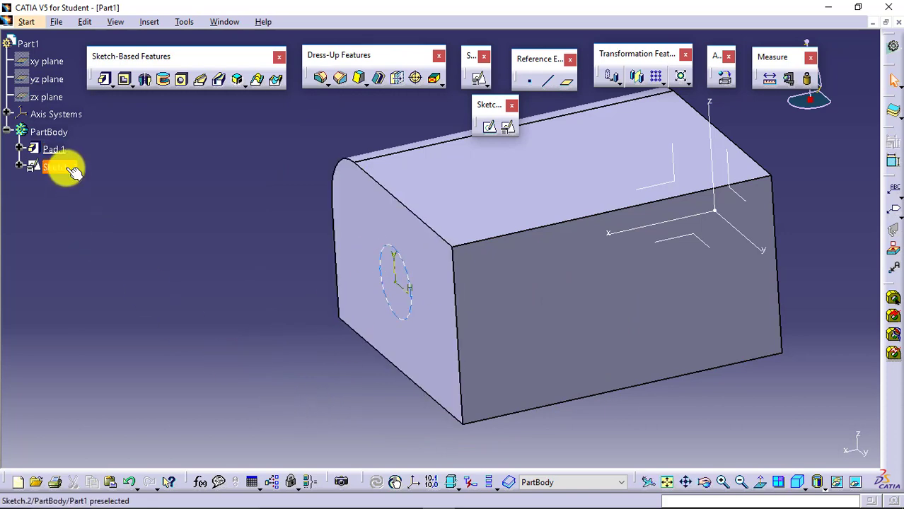
click(71, 168)
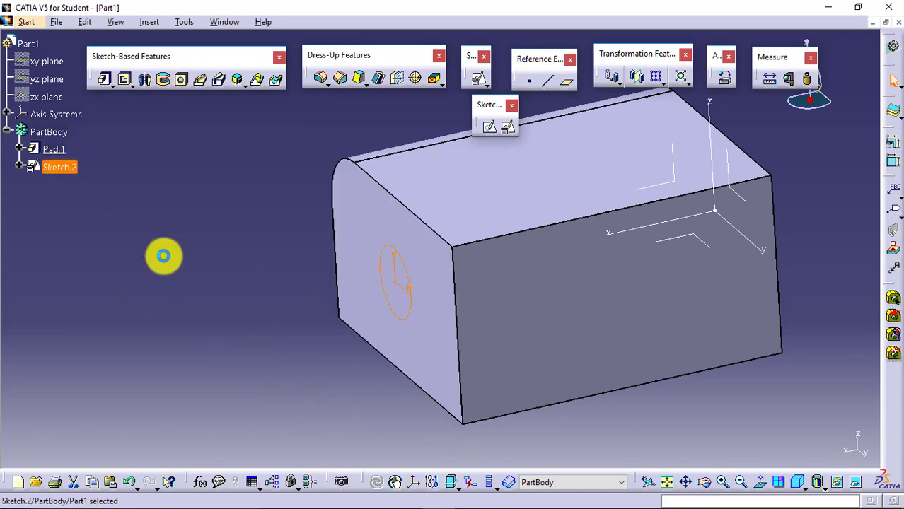
click(123, 78)
click(61, 185)
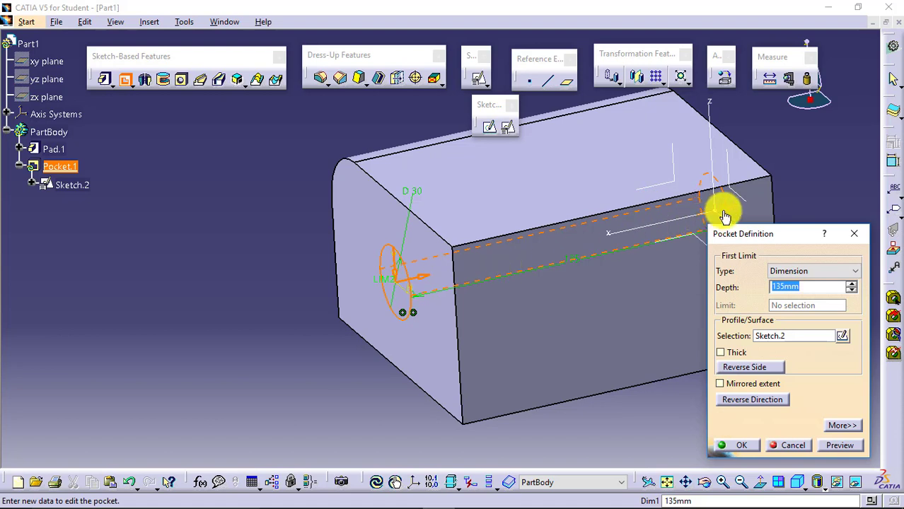
drag(720, 211, 568, 241)
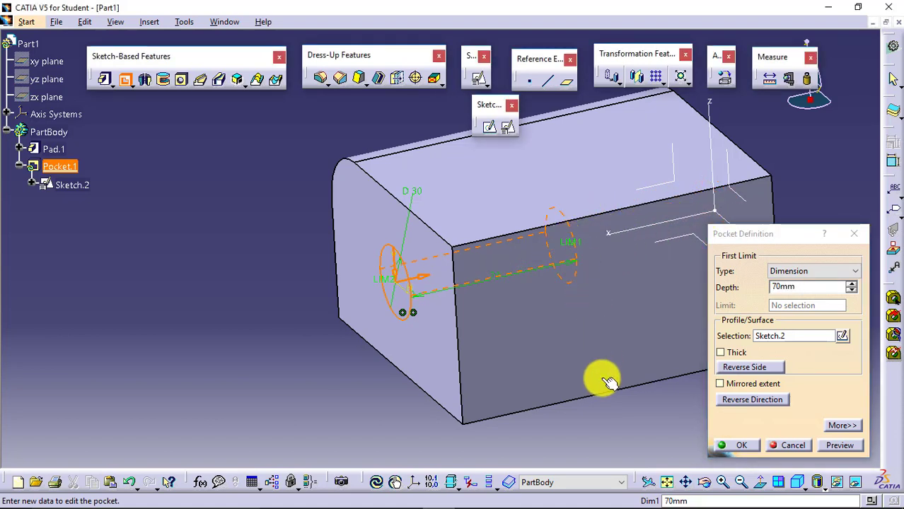
click(737, 446)
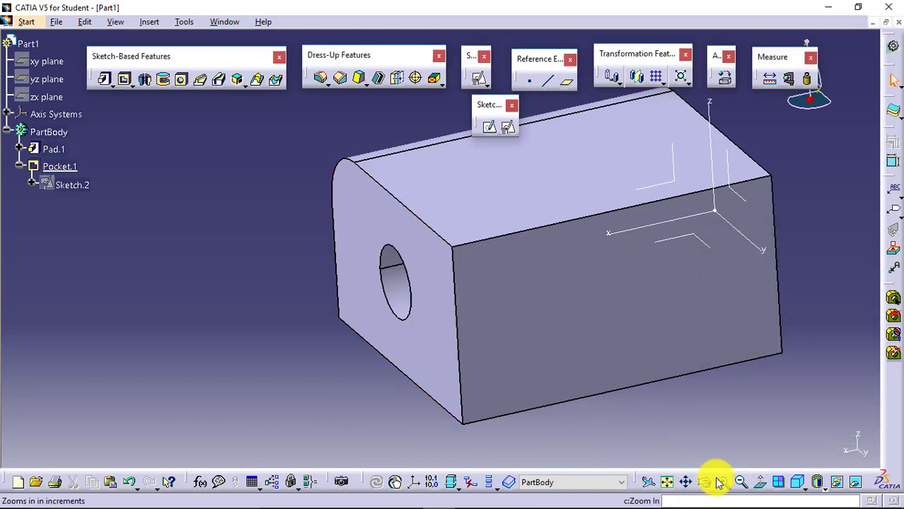
- Edit Pad.1 and drag its length from 135mm to 191mm
click(705, 483)
drag(390, 370, 479, 323)
middle_drag(426, 371, 382, 382)
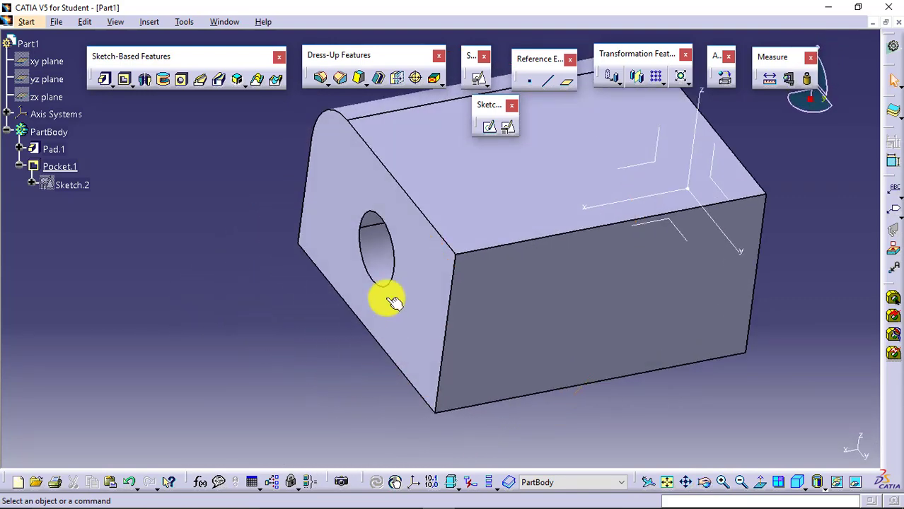
click(498, 440)
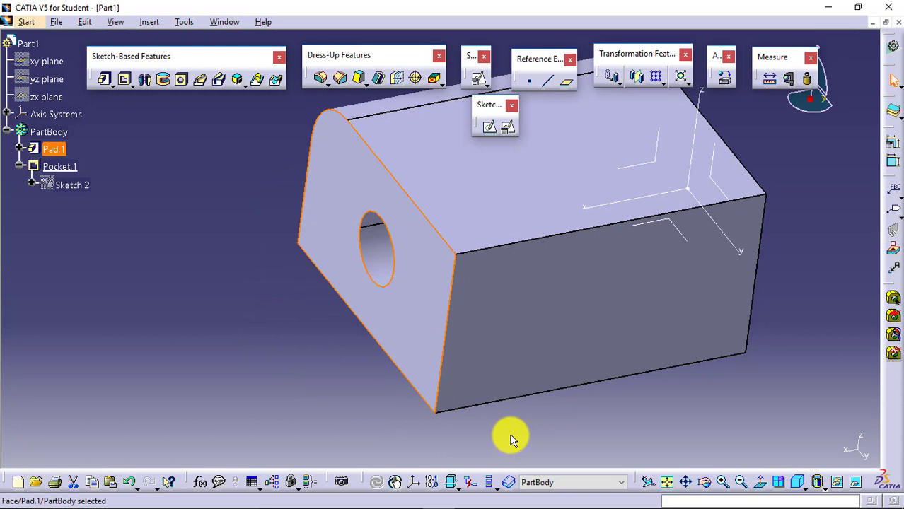
click(115, 223)
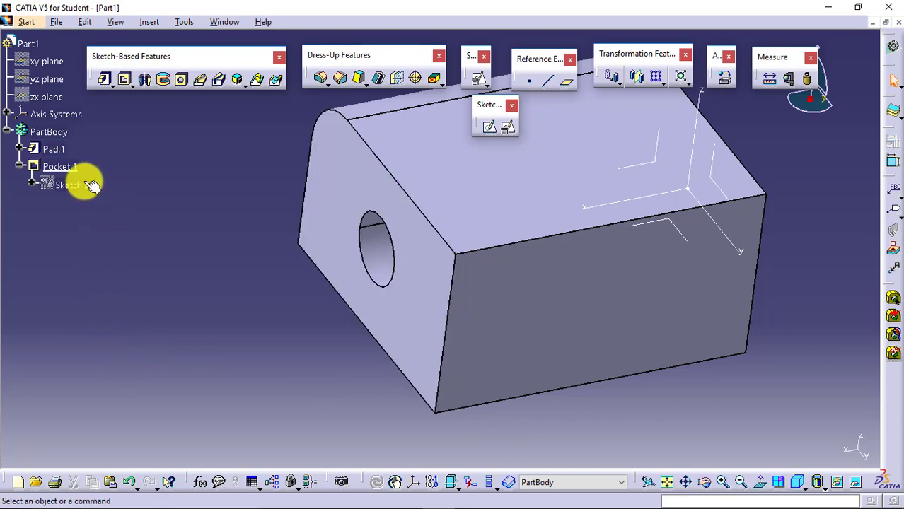
double_click(56, 149)
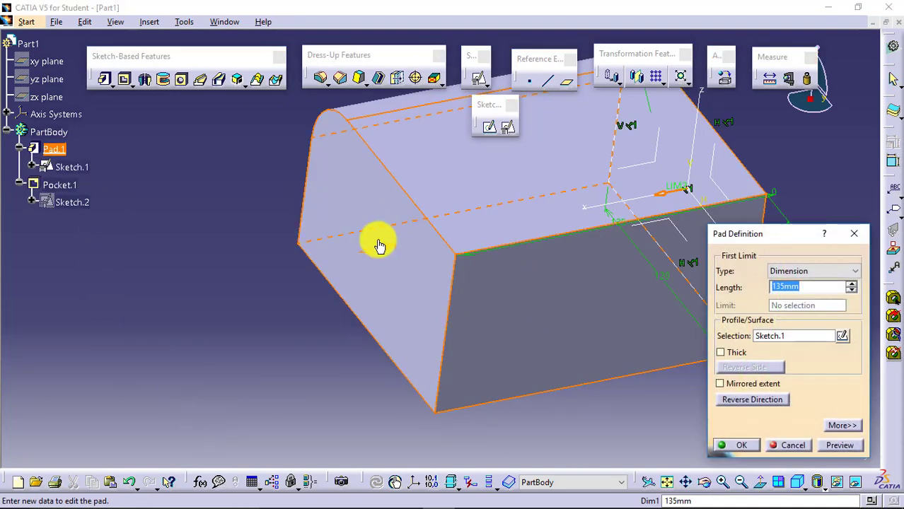
drag(371, 256, 248, 277)
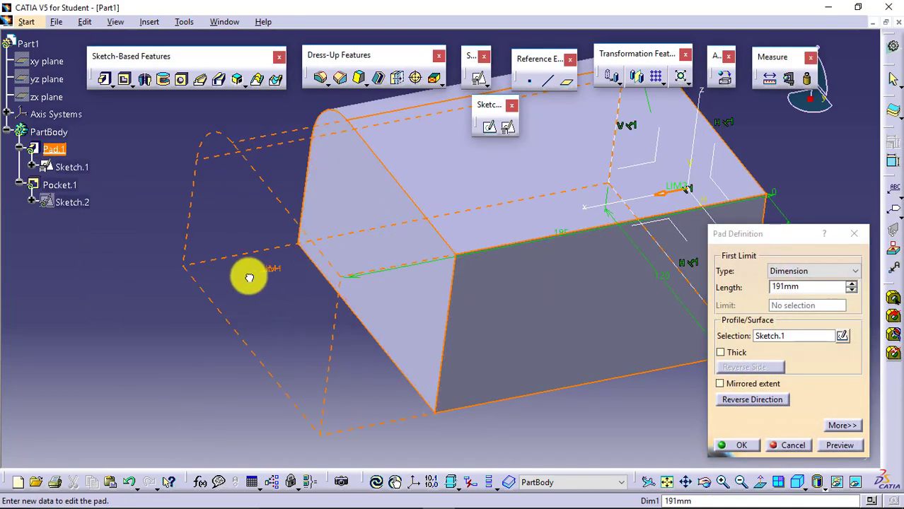
click(731, 446)
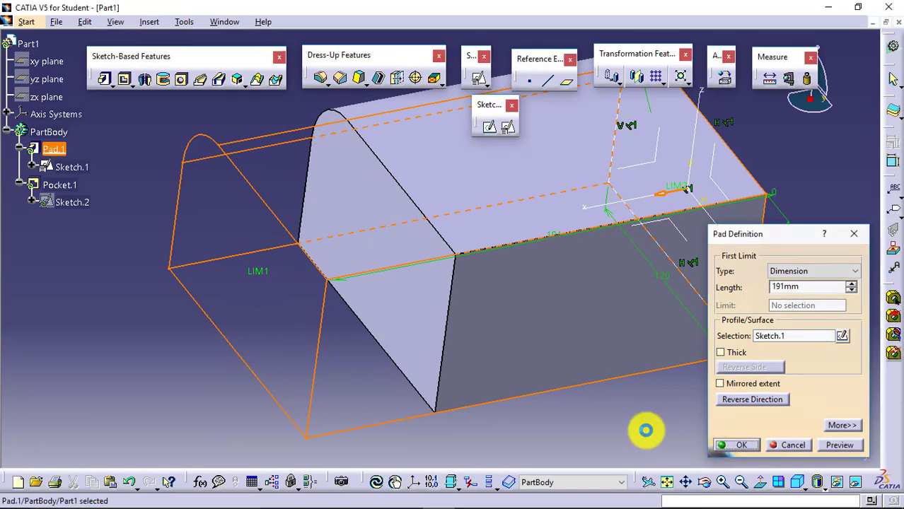
click(252, 275)
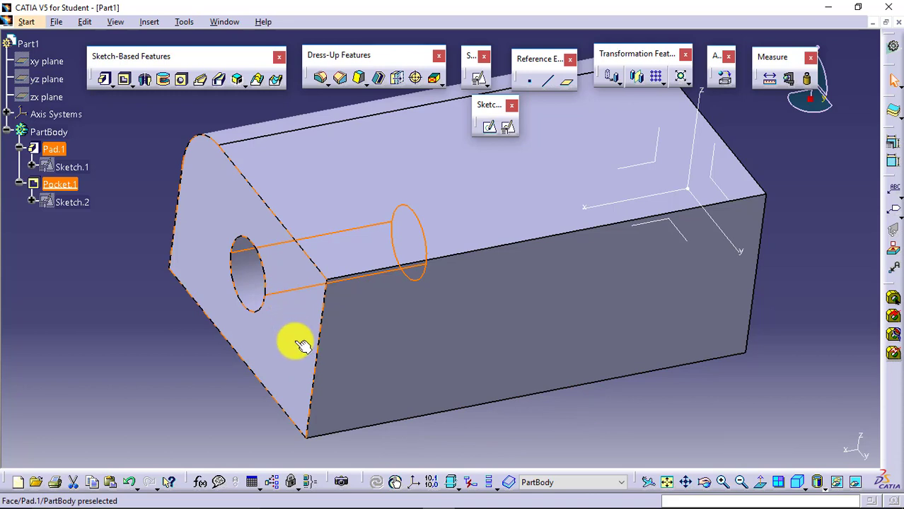
click(182, 331)
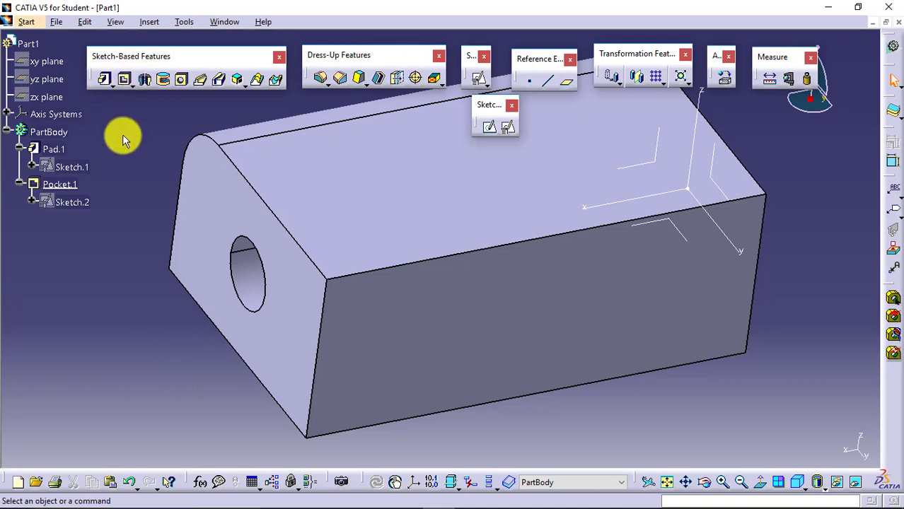
- Start a new Pad.2 and show its First Limit Type options, Dimension through Up to surface
click(106, 80)
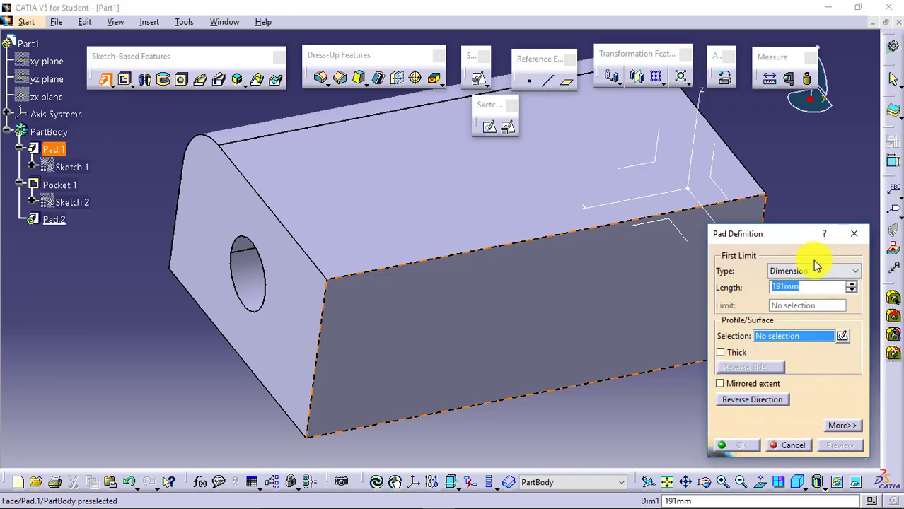
click(814, 269)
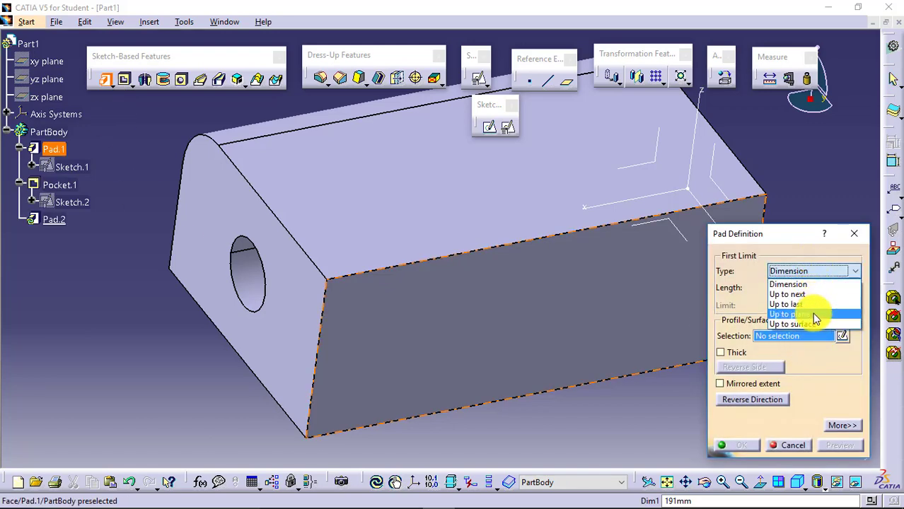